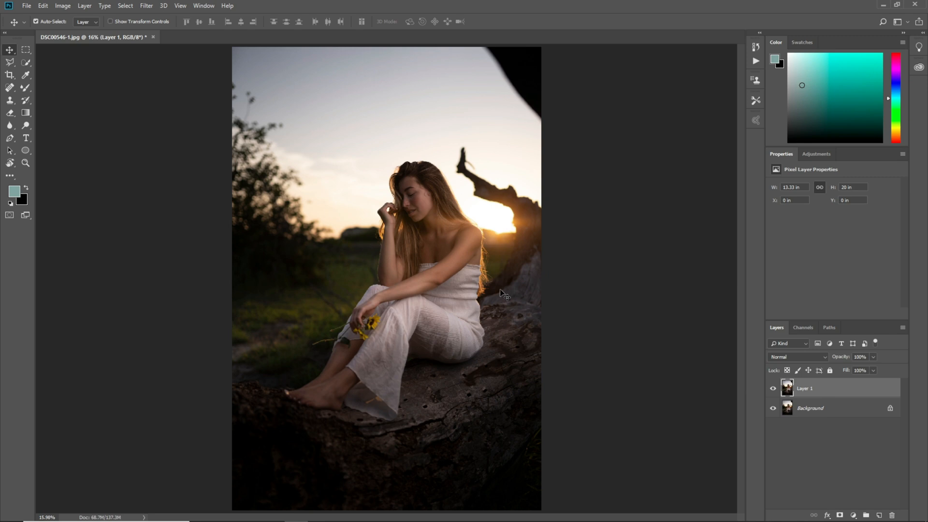
Remove the blemishes on the nose and forehead with the Spot Healing Brush at size 15.
key("ctrl+plus")
key("ctrl+plus")
key("ctrl+plus")
key("ctrl+plus")
key("ctrl+plus")
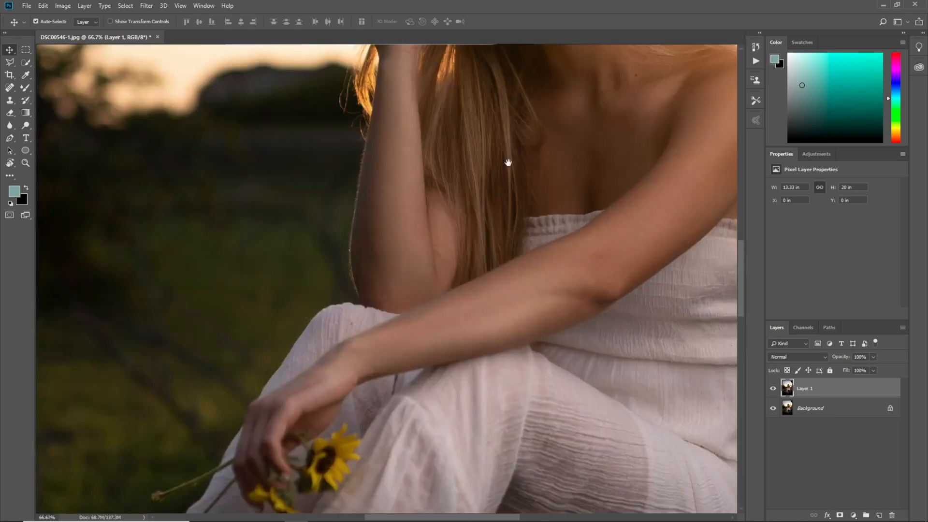
left_click_drag(508, 163, 409, 418)
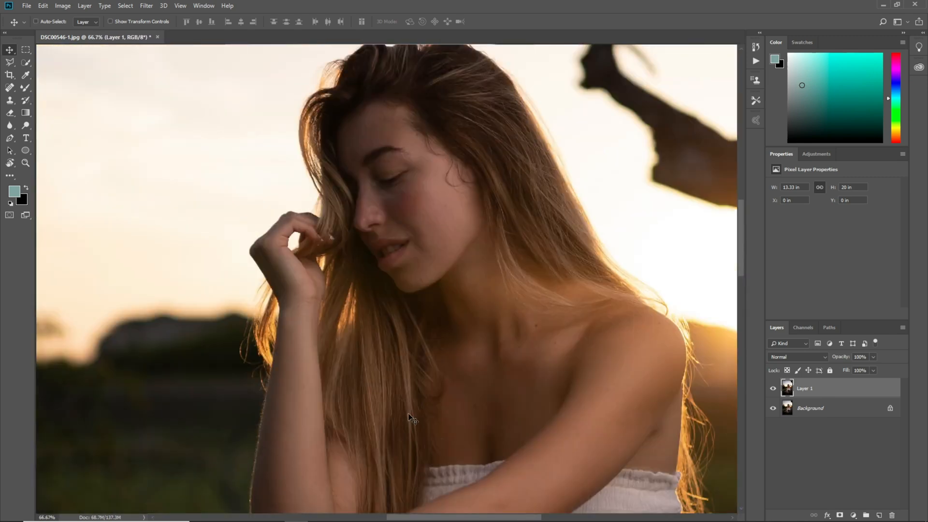
key("ctrl+plus")
key("ctrl+plus")
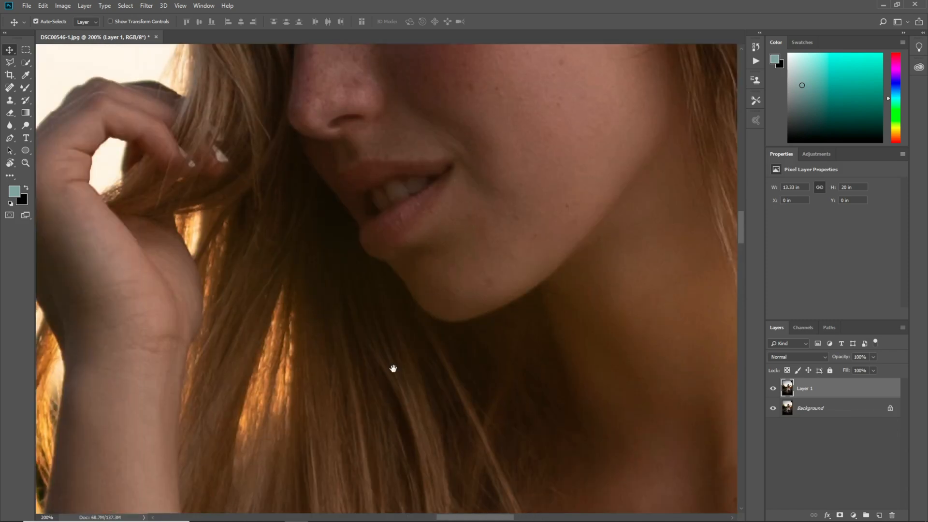
scroll(393, 369, "up", 5)
scroll(385, 425, "up", 2)
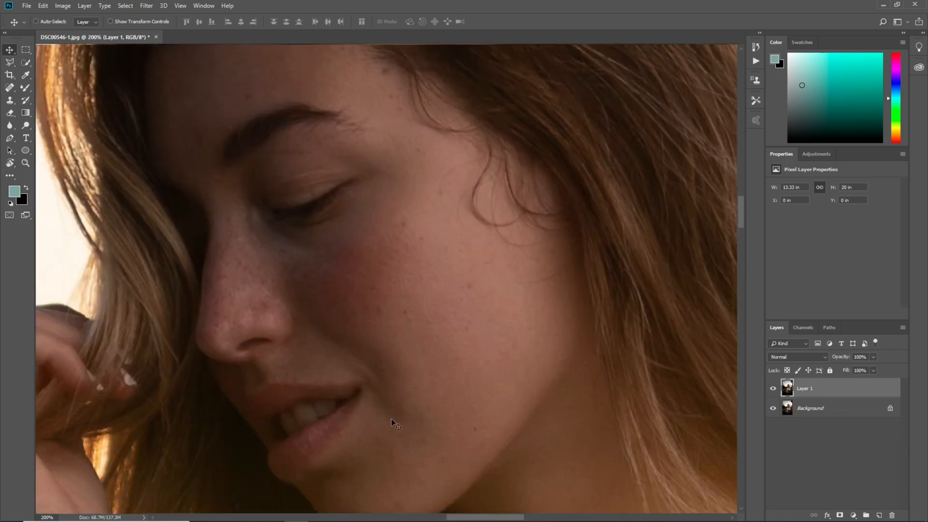
key("ctrl+minus")
left_click(13, 87)
key("ctrl+plus")
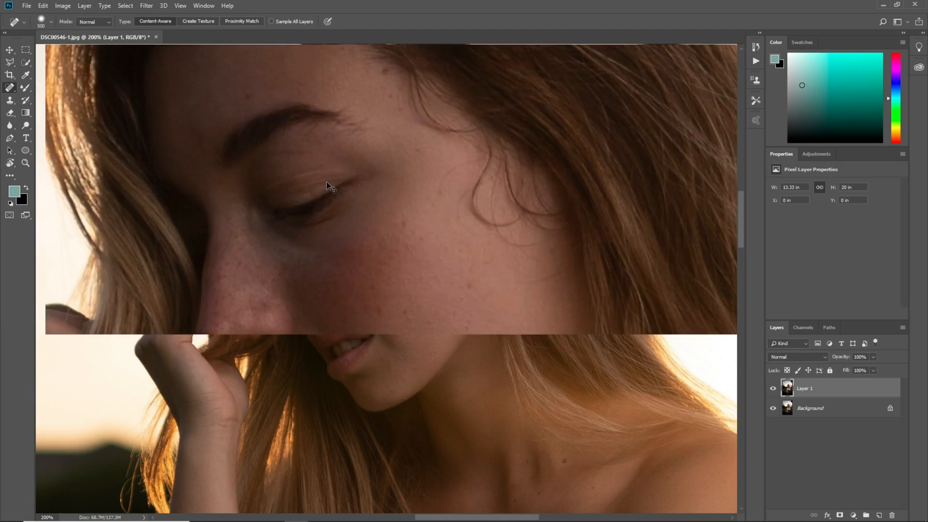
key("bracketleft")
key("bracketleft")
key("bracketleft")
key("bracketleft")
key("bracketleft")
key("bracketleft")
key("bracketleft")
key("bracketleft")
key("bracketleft")
key("bracketleft")
key("bracketleft")
key("bracketleft")
key("bracketleft")
key("bracketleft")
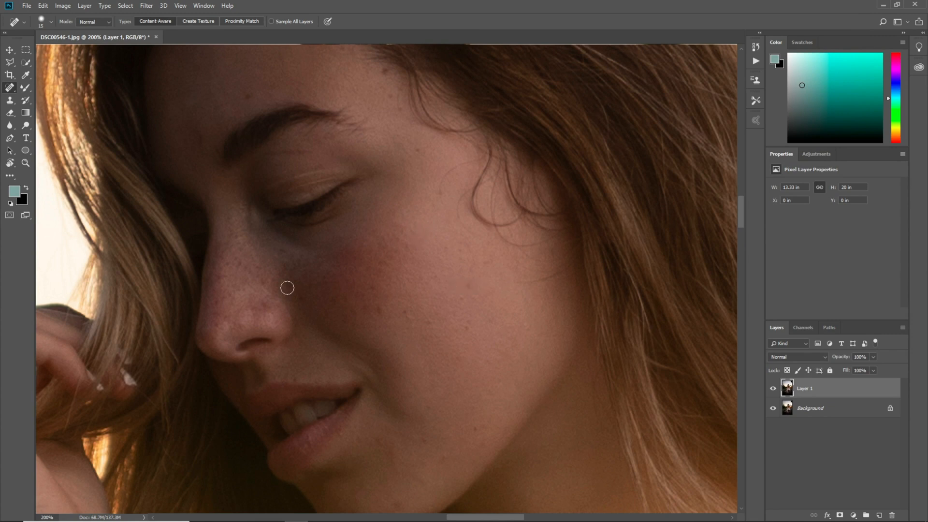
left_click(227, 281)
scroll(384, 118, "up", 4)
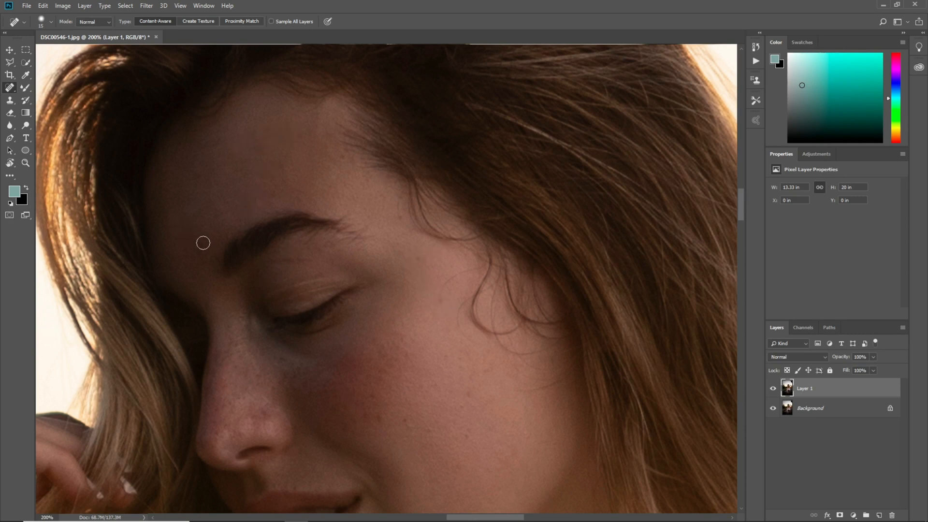
Heal the remaining spots on the cheek, neck and upper chest with the Spot Healing Brush.
left_click_drag(358, 311, 270, 207)
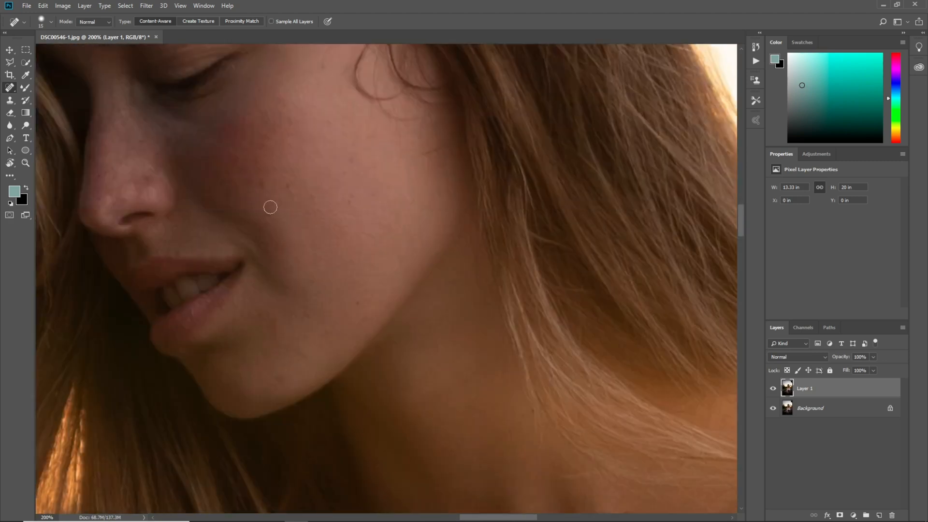
left_click_drag(266, 163, 200, 23)
left_click_drag(441, 340, 242, 199)
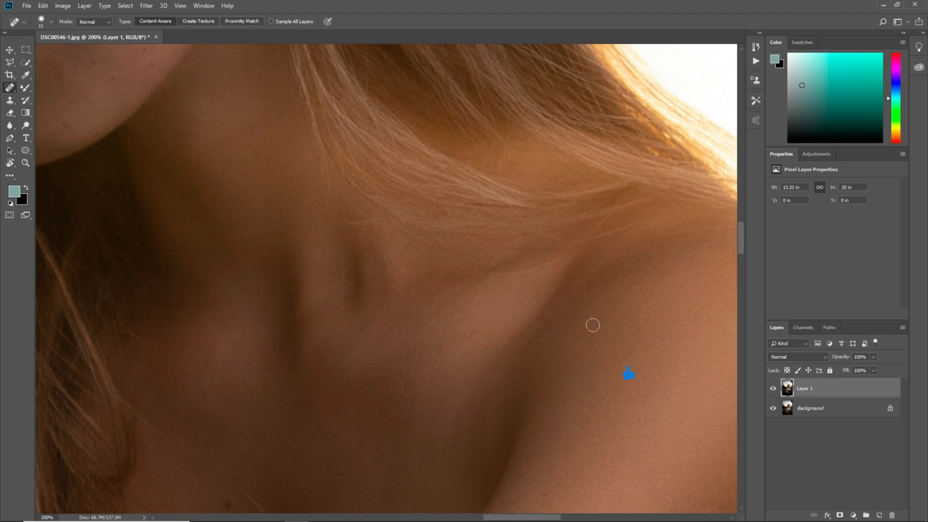
left_click_drag(333, 403, 525, 258)
left_click(418, 359)
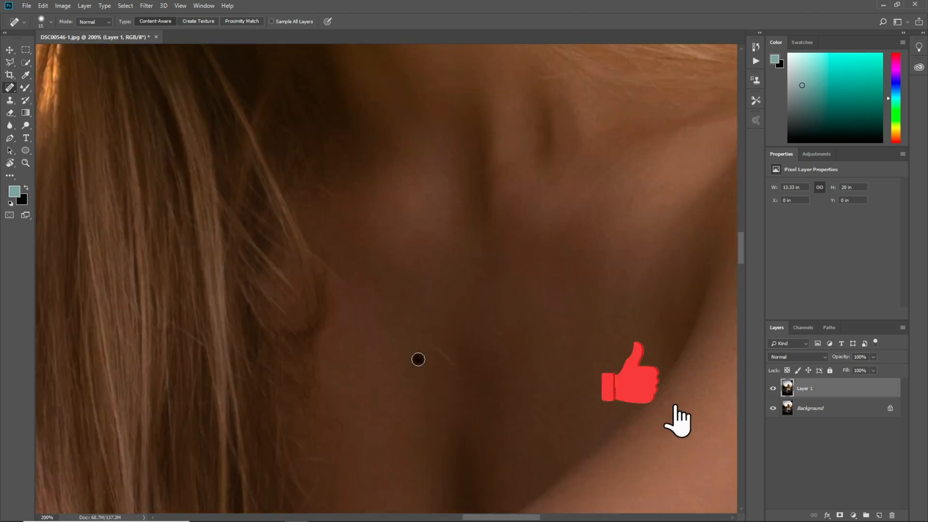
Check the retouched skin from farther out and heal another stretch of the woman's cheek.
key("ctrl+minus")
mouse_move(693, 262)
left_mouse_down()
mouse_move(636, 285)
mouse_move(679, 230)
left_mouse_up()
left_click_drag(514, 342, 573, 455)
left_click_drag(472, 271, 456, 373)
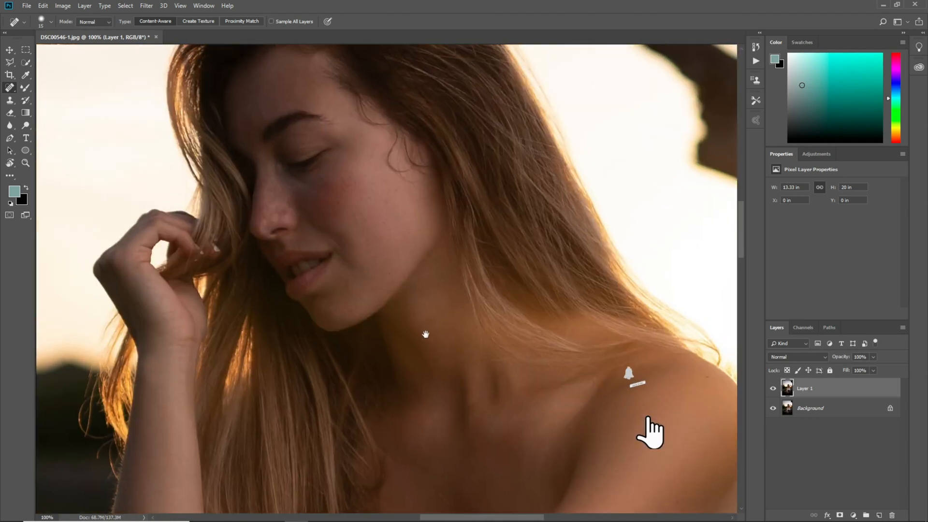
key("ctrl+plus")
left_click_drag(352, 186, 433, 299)
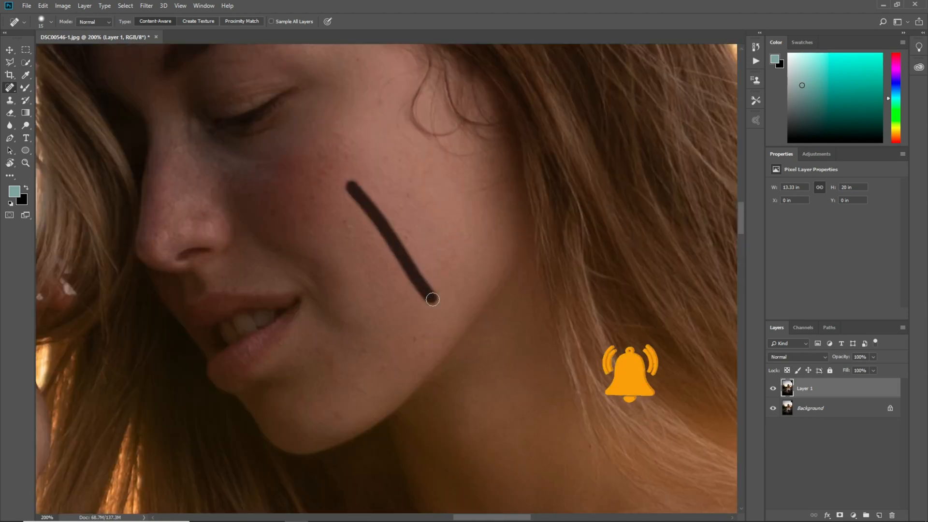
left_click_drag(363, 194, 485, 337)
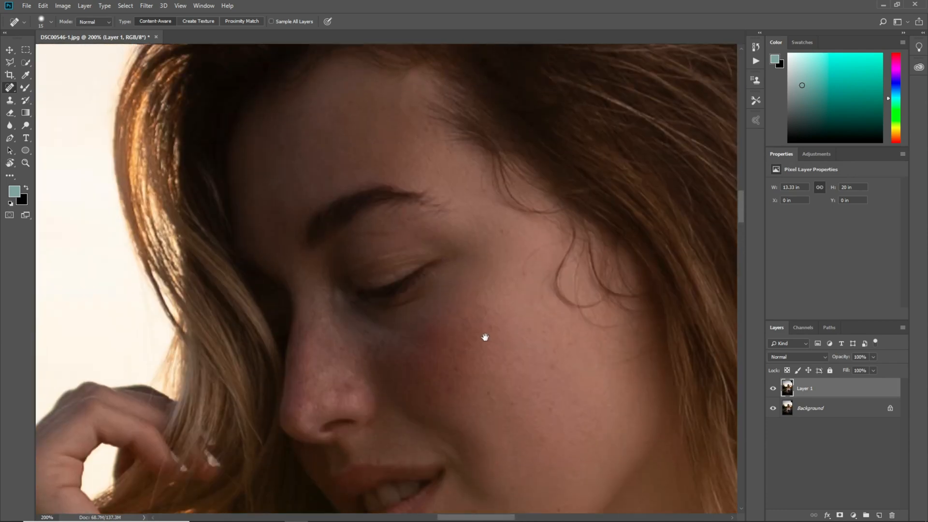
Duplicate the retouched layer and switch to the Mixer Brush.
key("ctrl+j")
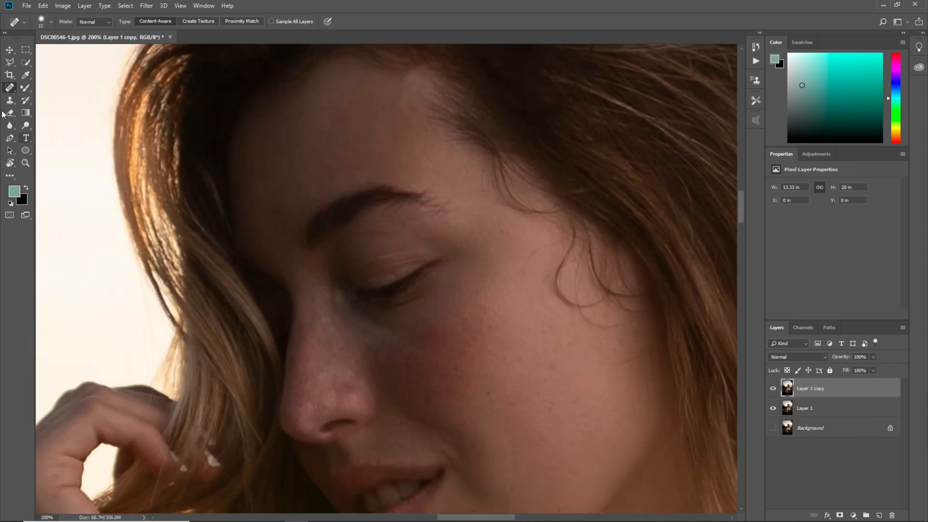
right_click(26, 88)
left_click(67, 119)
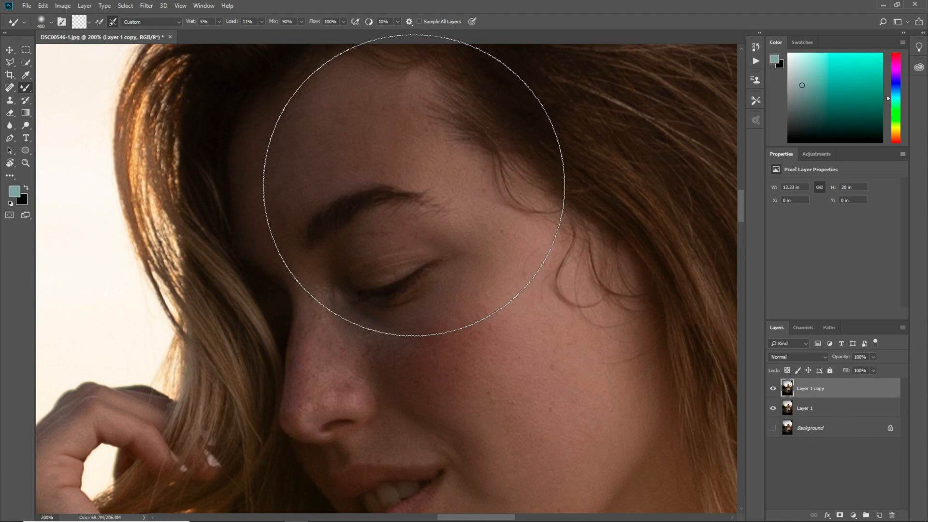
Smooth the skin on the forehead and around the eyebrow with the Mixer Brush at size 60.
scroll(414, 185, "up", 3)
key("bracketleft")
key("bracketleft")
key("bracketleft")
key("bracketleft")
key("bracketleft")
key("bracketleft")
key("bracketleft")
key("bracketleft")
key("bracketleft")
key("bracketleft")
key("bracketleft")
key("bracketleft")
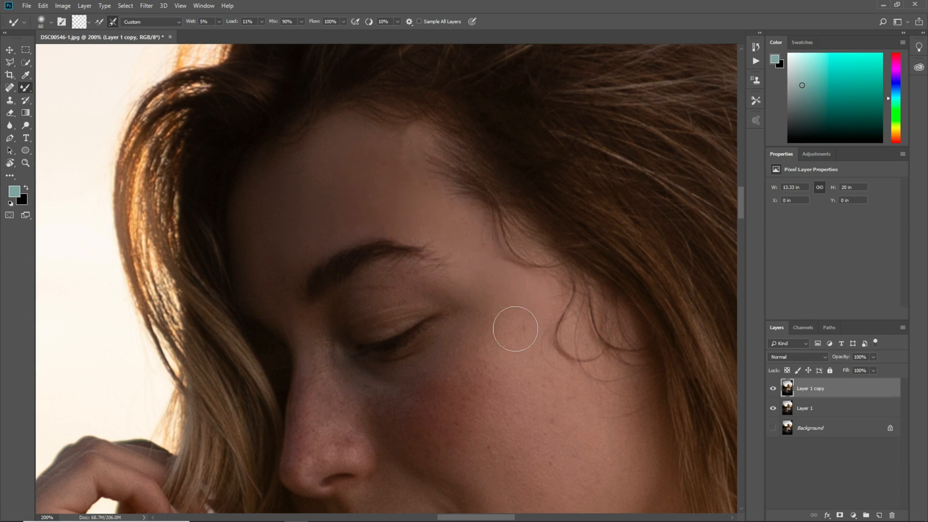
Blend the skin on the nose, under the eye, and across the cheek and chin with the Mixer Brush.
scroll(469, 218, "down", 3)
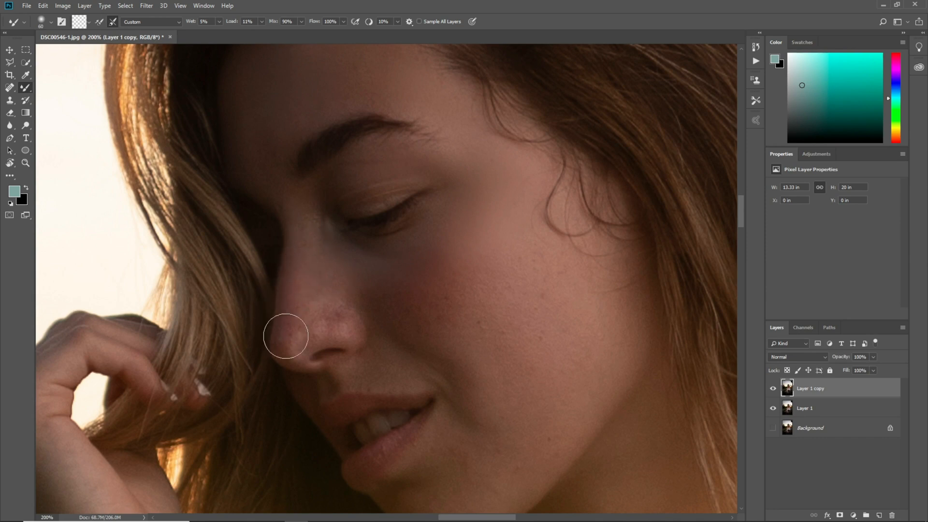
left_click_drag(342, 321, 269, 269)
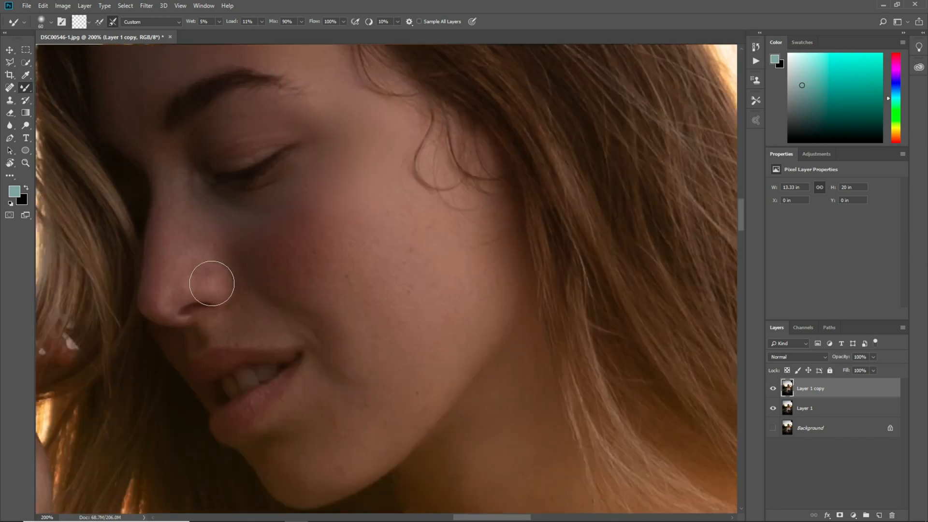
mouse_move(344, 243)
left_mouse_down()
mouse_move(361, 254)
mouse_move(365, 279)
mouse_move(330, 248)
mouse_move(327, 292)
mouse_move(381, 292)
mouse_move(396, 280)
mouse_move(380, 204)
mouse_move(400, 208)
left_mouse_up()
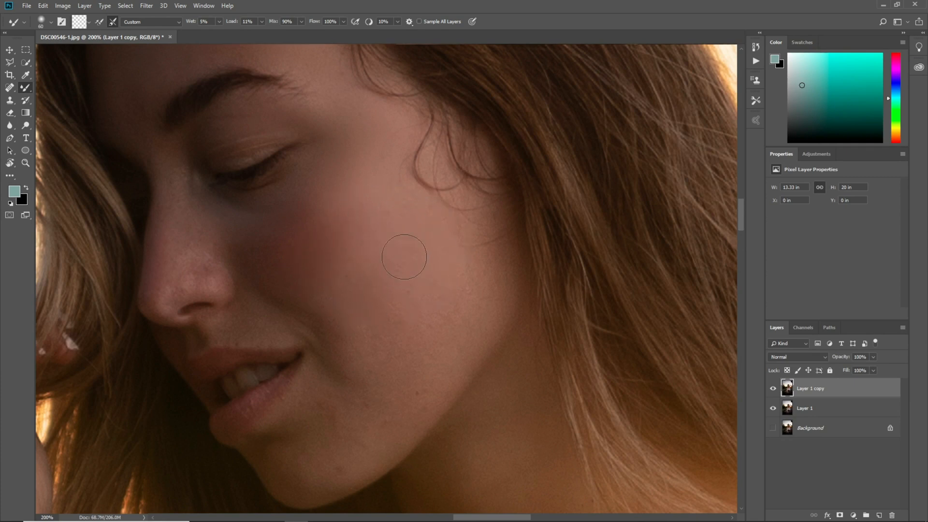
left_click_drag(432, 323, 427, 253)
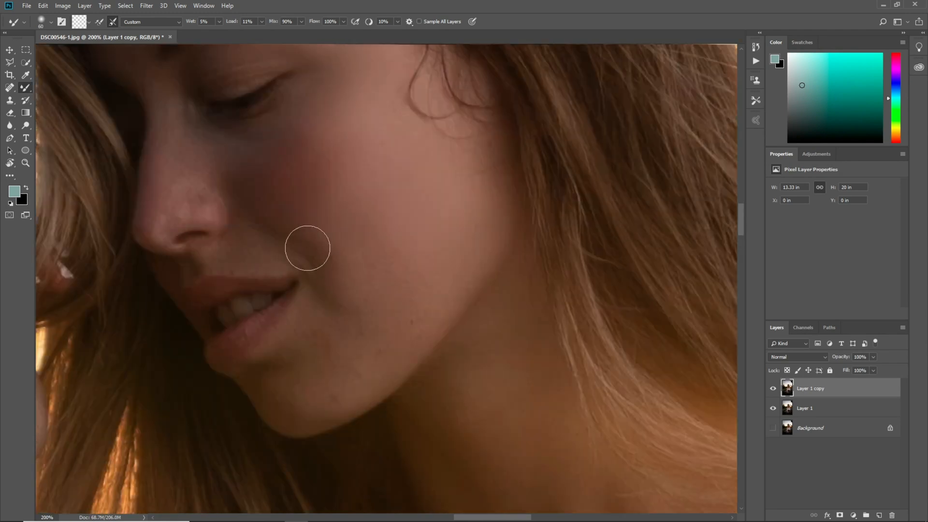
mouse_move(356, 357)
left_mouse_down()
mouse_move(334, 386)
mouse_move(347, 357)
mouse_move(318, 355)
mouse_move(264, 388)
mouse_move(324, 402)
left_mouse_up()
left_click_drag(265, 210, 265, 176)
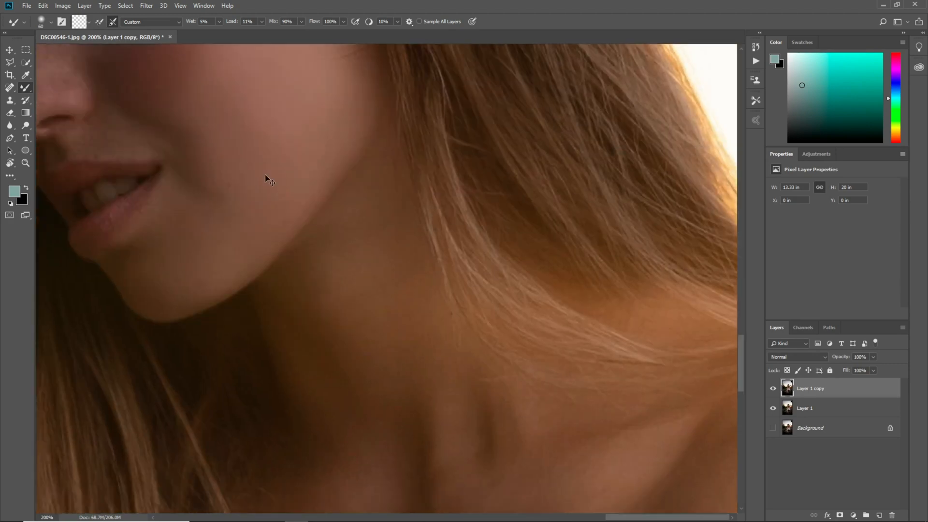
Smooth the neck and upper chest with the Mixer Brush enlarged to size 100.
key("ctrl+minus")
left_click_drag(301, 264, 287, 209)
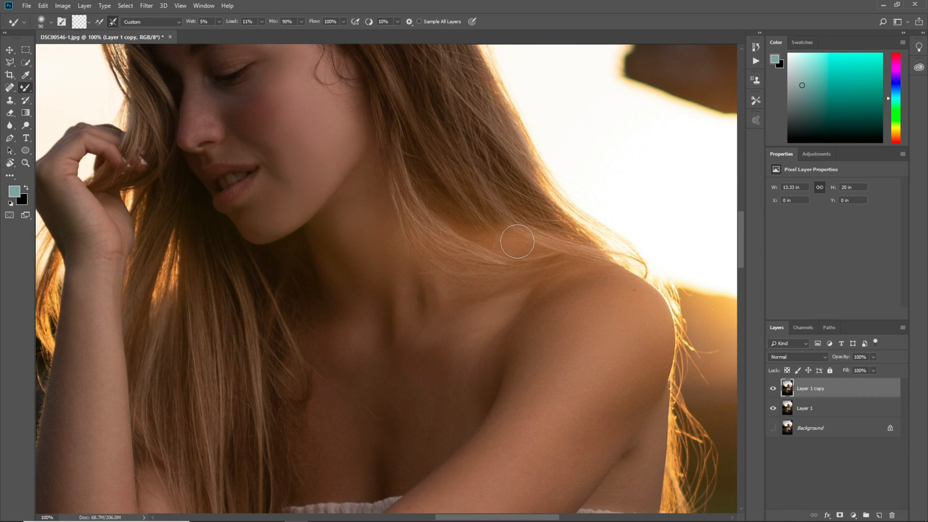
key("bracketright")
left_click_drag(532, 352, 572, 289)
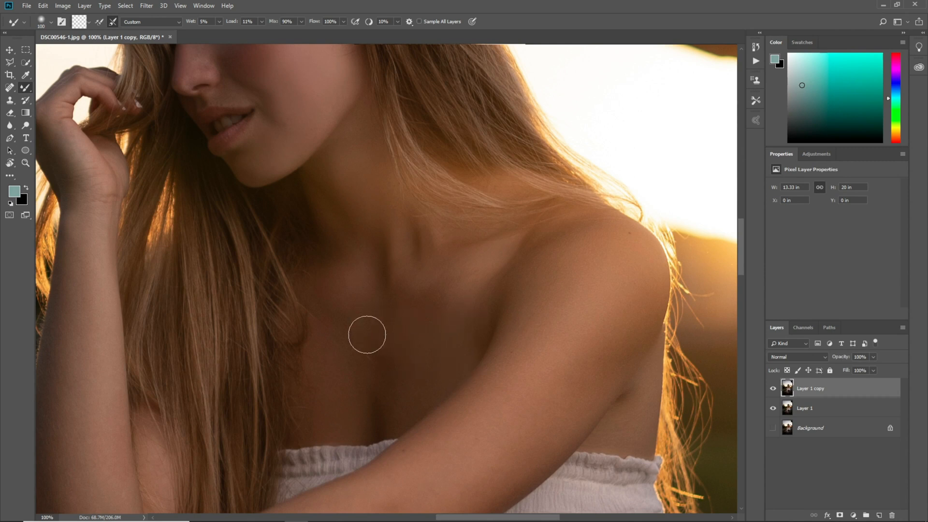
Smooth the shoulder and upper arm with the Mixer Brush enlarged to size 150.
left_click_drag(530, 250, 478, 180)
key("bracketright")
key("bracketright")
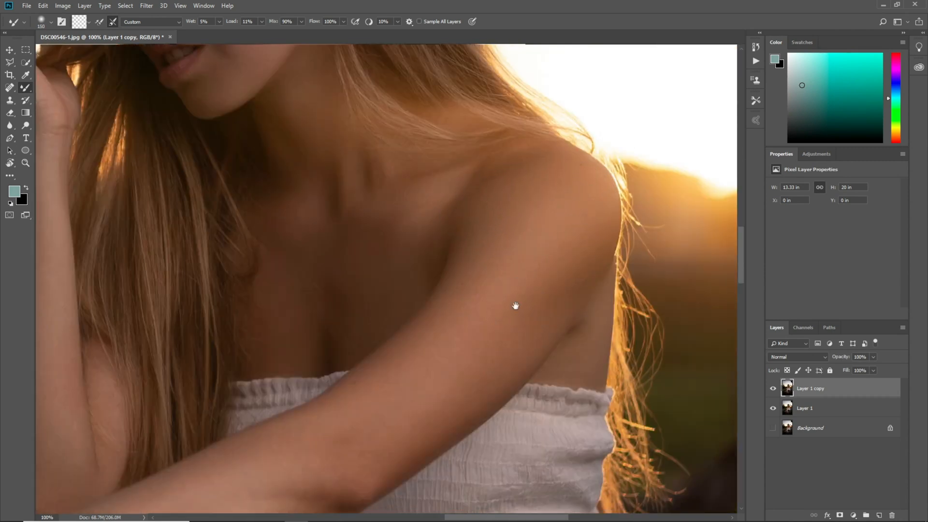
left_click_drag(516, 307, 526, 287)
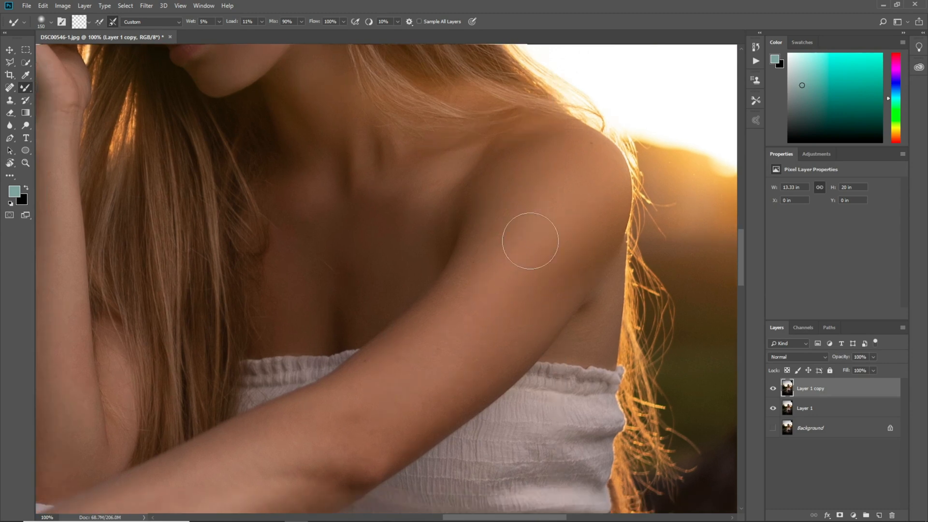
Blend the skin along the elbow and forearm of the lowered arm down to the wrist.
left_click_drag(393, 342, 544, 227)
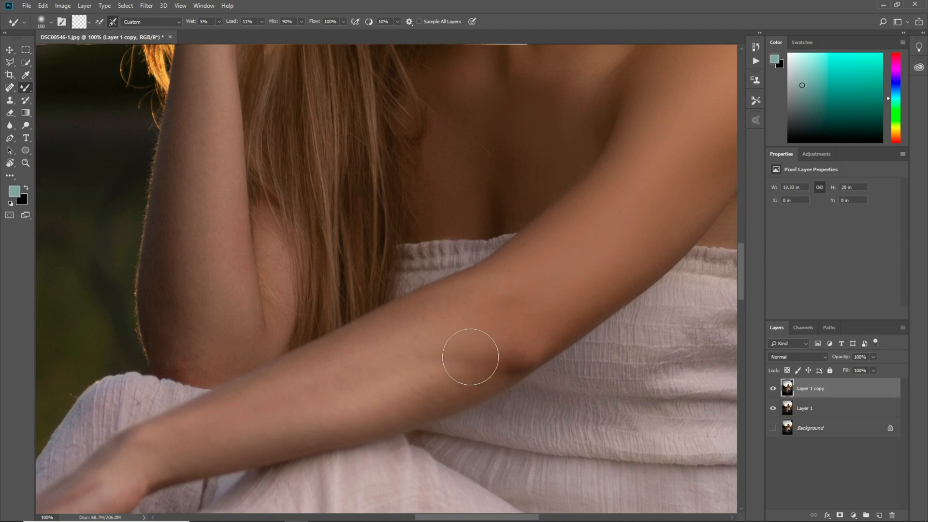
left_click_drag(363, 342, 551, 262)
mouse_move(540, 319)
left_mouse_down()
mouse_move(574, 321)
mouse_move(410, 338)
mouse_move(438, 330)
mouse_move(459, 301)
mouse_move(547, 279)
left_mouse_up()
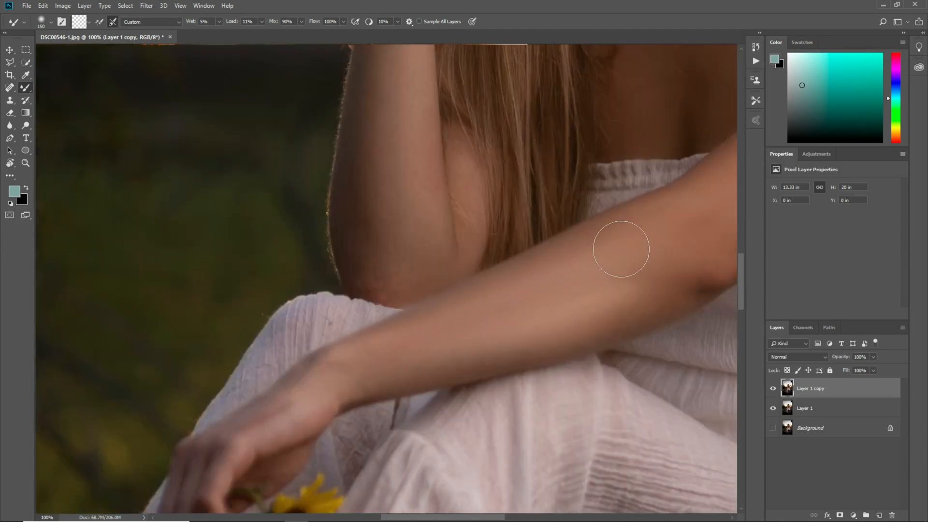
left_click_drag(388, 336, 605, 268)
Smooth the skin of the raised arm from the elbow up to the wrist.
mouse_move(559, 244)
left_mouse_down()
mouse_move(526, 270)
mouse_move(442, 409)
left_mouse_up()
mouse_move(485, 348)
left_mouse_down()
mouse_move(499, 290)
mouse_move(515, 333)
mouse_move(507, 284)
mouse_move(515, 195)
mouse_move(490, 308)
left_mouse_up()
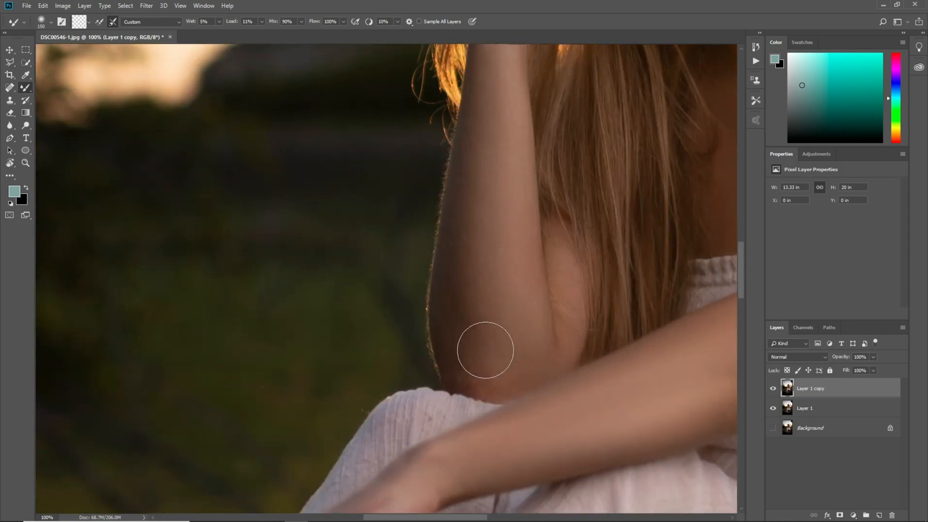
left_click_drag(498, 262, 491, 348)
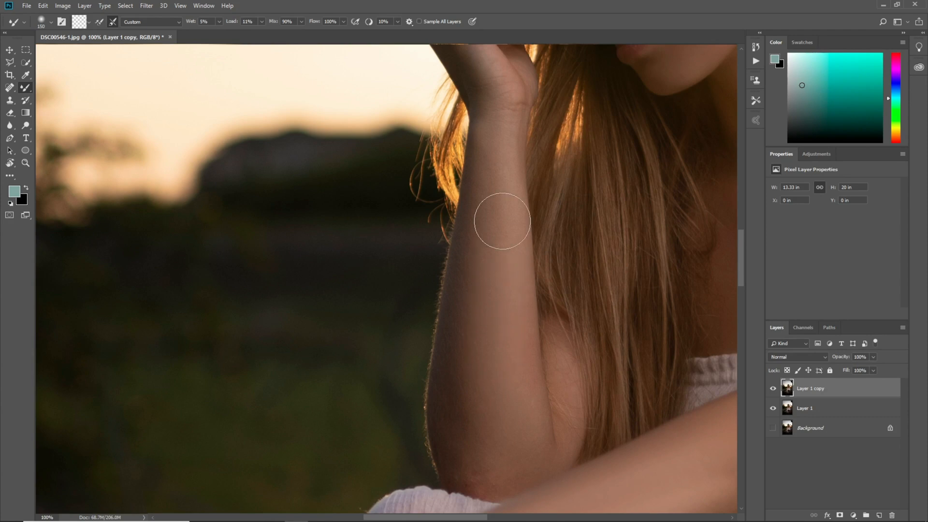
left_click_drag(504, 155, 508, 341)
Set the smoothed layer's opacity and fill to 80% and merge it with the retouched layer below.
key("ctrl+0")
type("8")
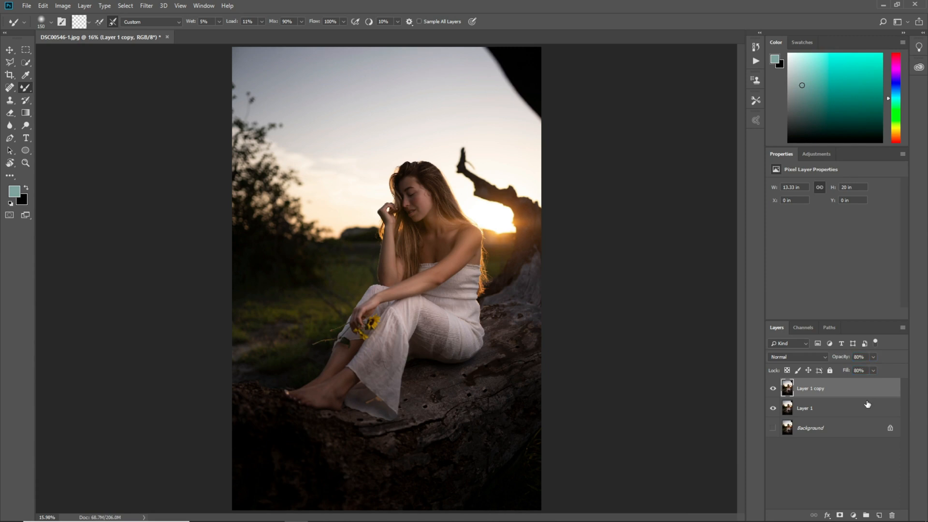
key("ctrl+shift+e")
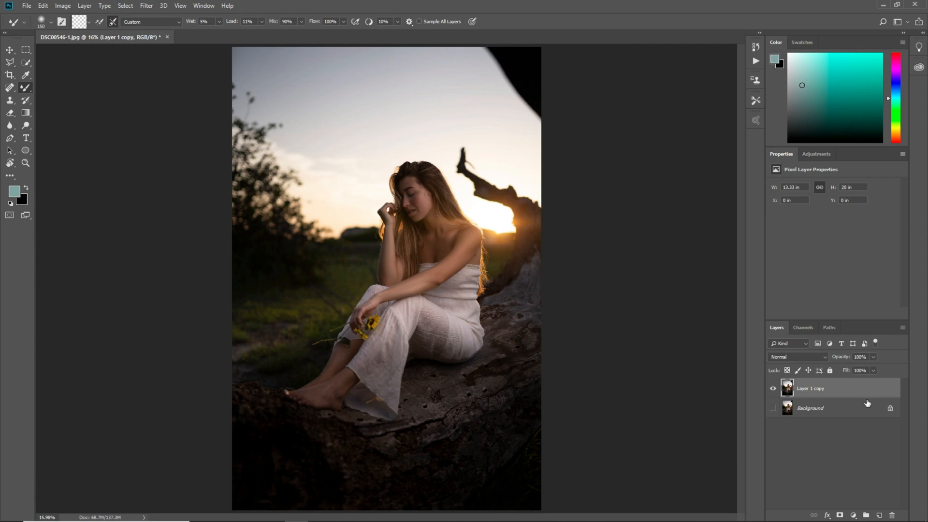
Duplicate the merged layer and adjust its Camera Raw tones: Exposure +1.55, Contrast +20, Highlights -89, Shadows +17, Whites -56, Blacks +52.
key("ctrl+j")
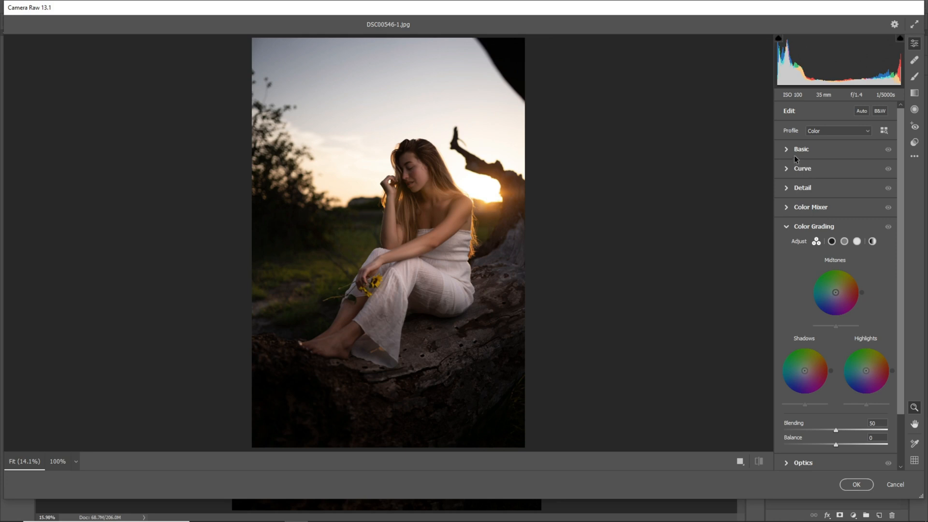
left_click(794, 152)
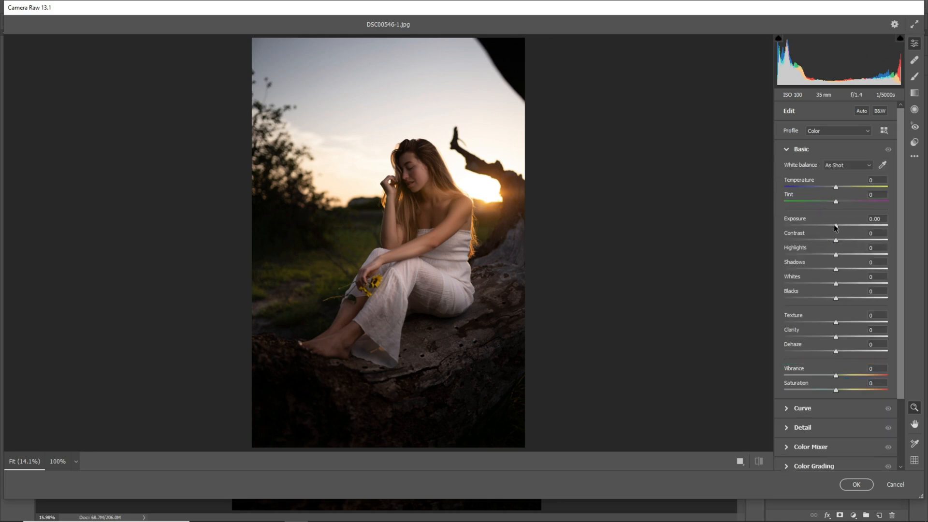
left_click_drag(847, 231, 842, 247)
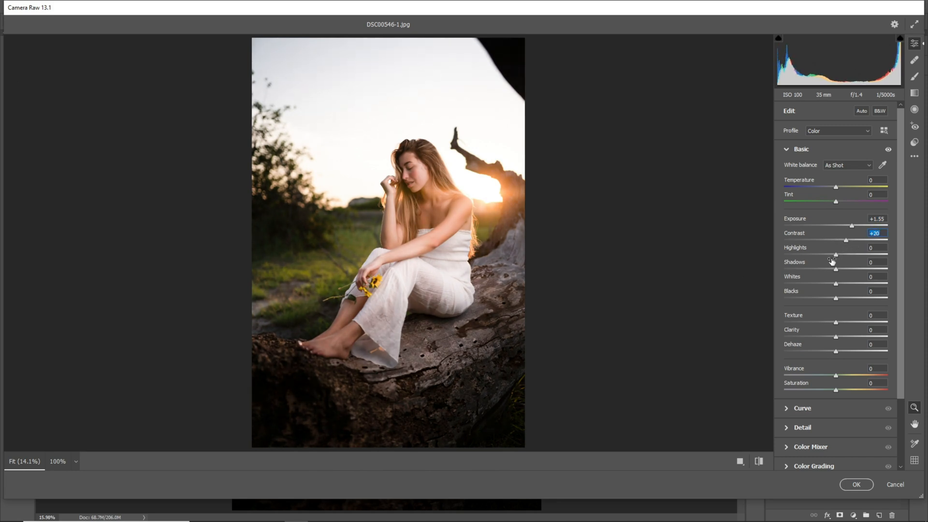
left_click_drag(802, 259, 850, 269)
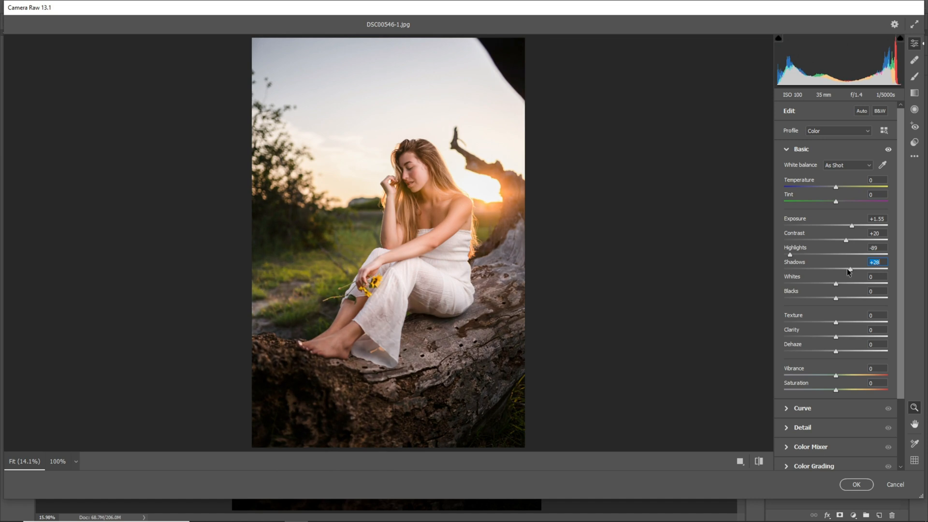
mouse_move(858, 284)
left_mouse_down()
mouse_move(809, 284)
mouse_move(872, 299)
mouse_move(861, 299)
left_mouse_up()
scroll(860, 299, "down", 4)
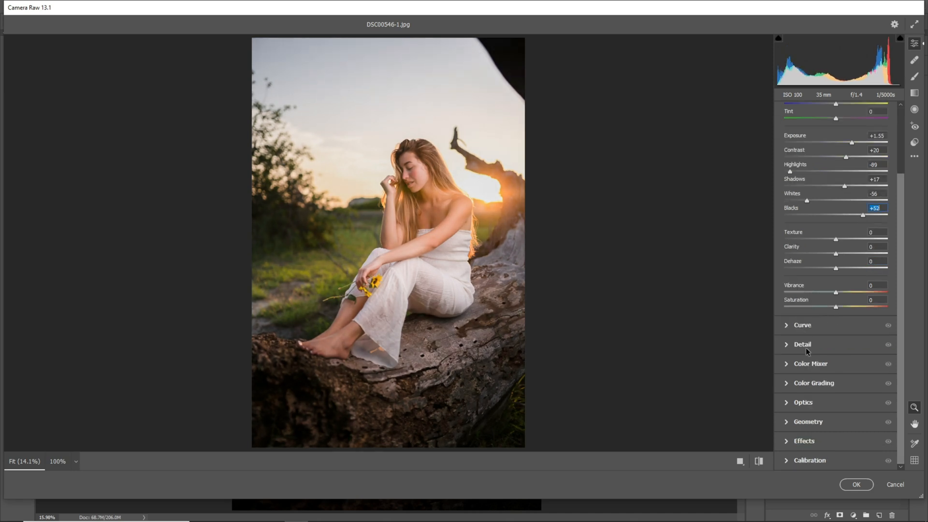
Set the Color Mixer's Oranges luminance to +18, Greens saturation to +100 and Greens hue to +53, raise Blues saturation, and apply the filter.
left_click(800, 365)
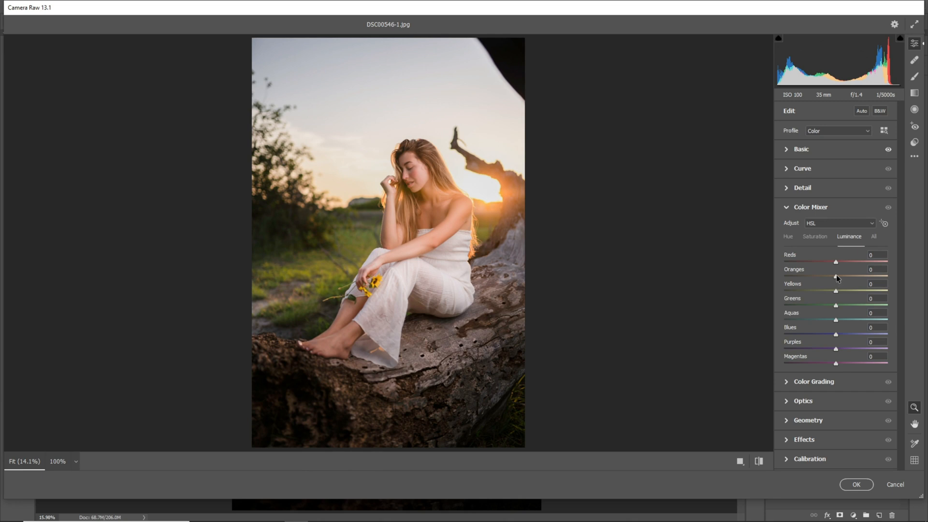
left_click_drag(837, 274, 855, 276)
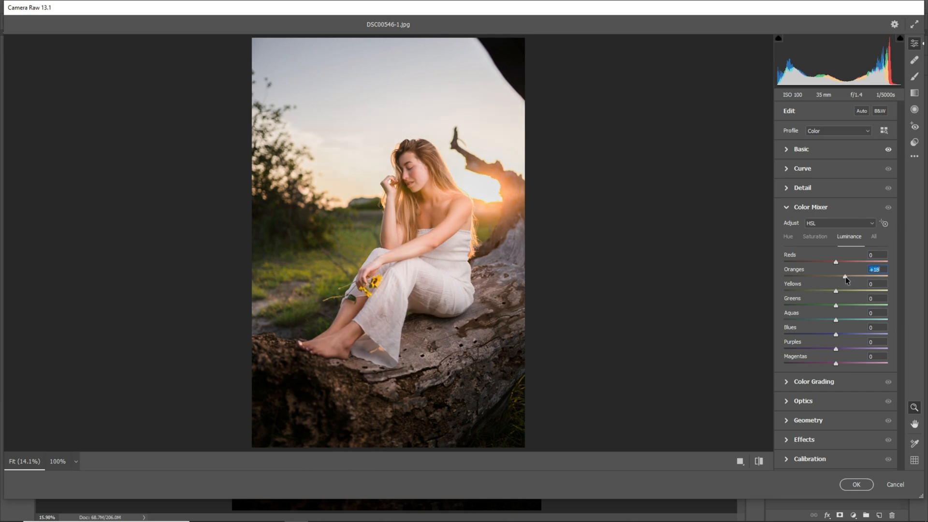
left_click(816, 237)
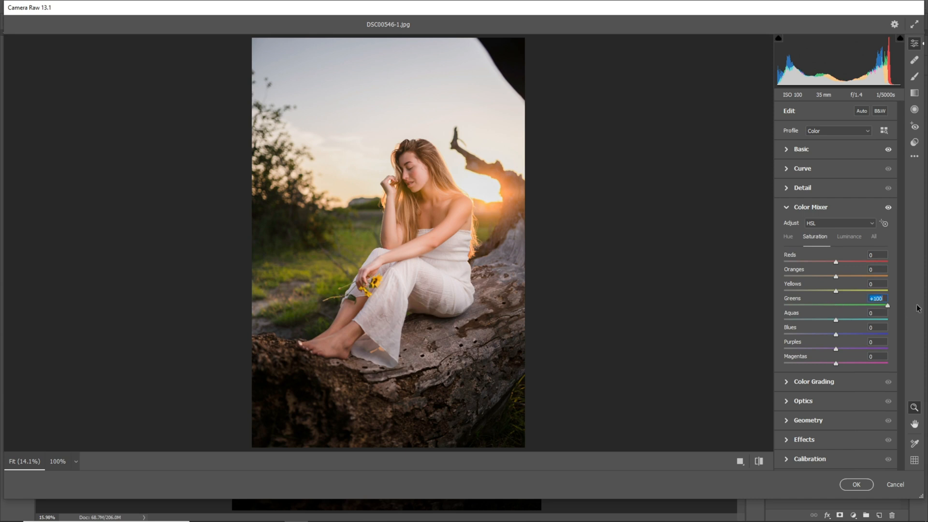
left_click(791, 236)
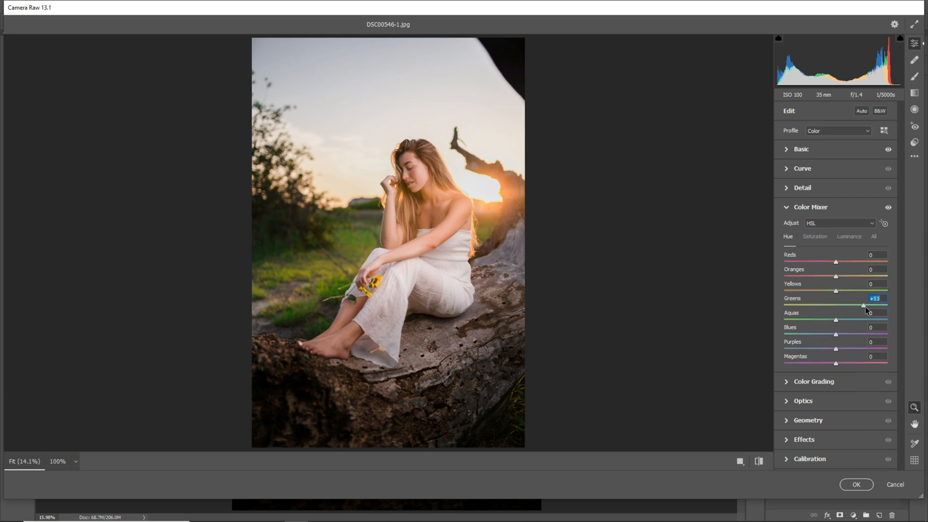
left_click(817, 237)
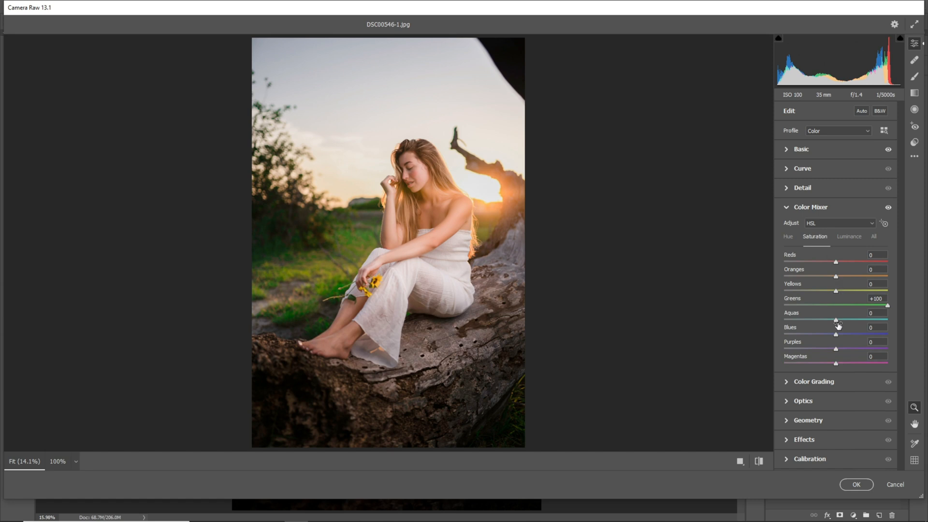
mouse_move(872, 337)
left_mouse_down()
mouse_move(908, 337)
mouse_move(860, 334)
left_mouse_up()
left_click(856, 485)
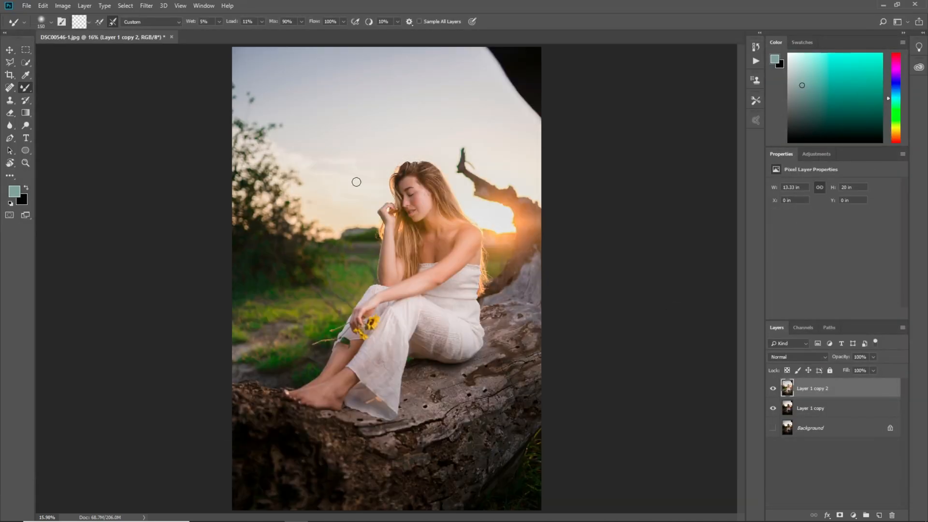
Remove the dark shape in the sky's upper-right corner with the Spot Healing Brush enlarged to size 500.
key("j")
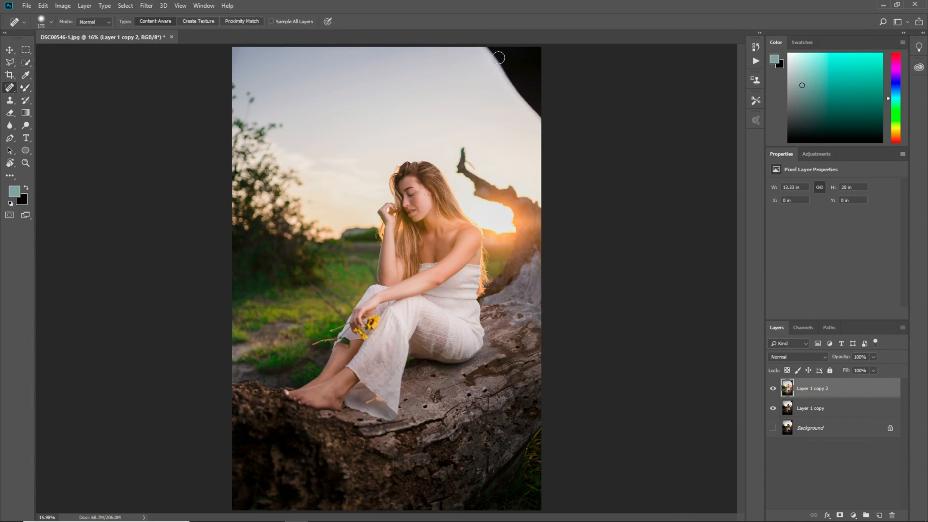
key("bracketright")
left_click_drag(491, 51, 515, 73)
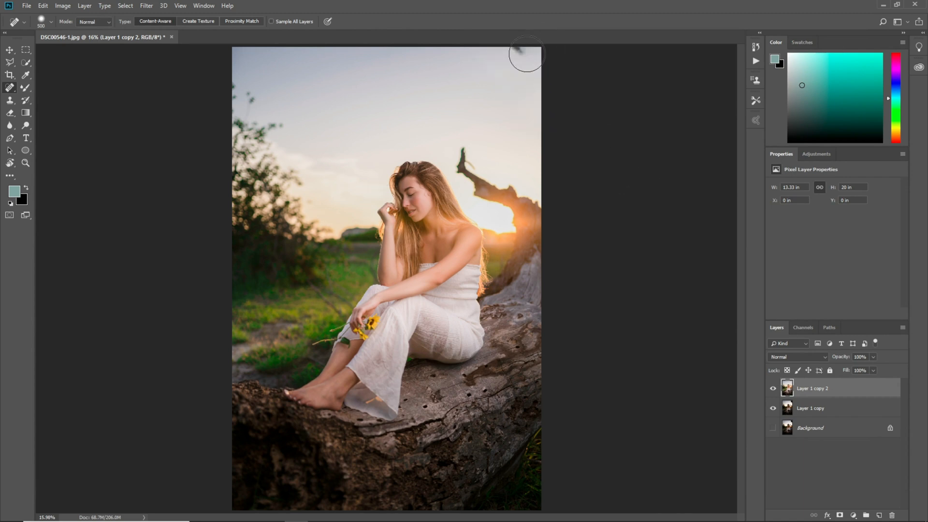
left_click_drag(526, 54, 559, 49)
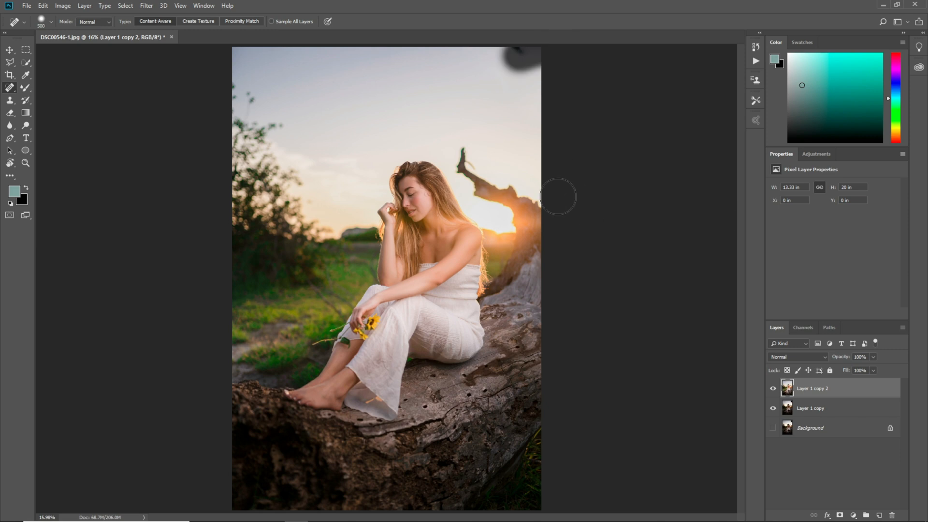
left_click(7, 50)
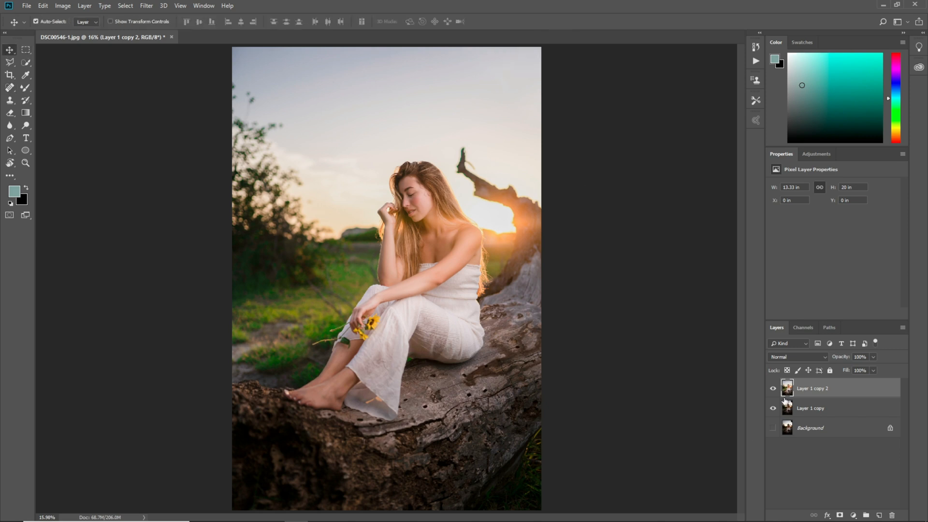
Duplicate the healed layer and apply Camera Raw with Highlights at -100 and slightly raised Blues saturation.
key("ctrl+j")
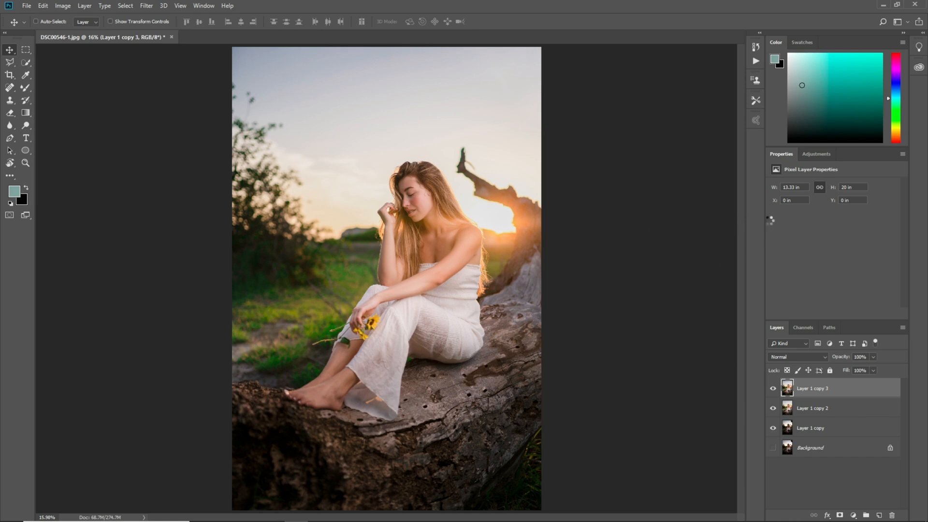
key("ctrl+shift+a")
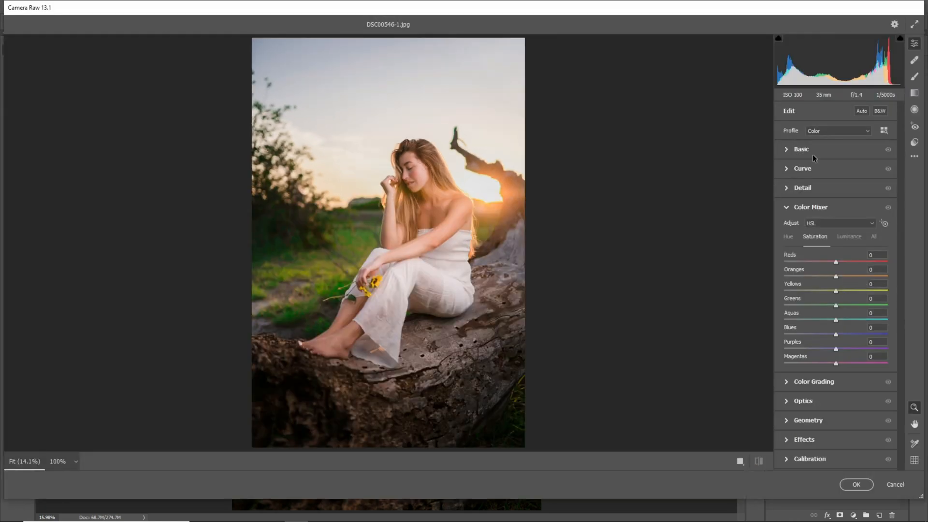
left_click(812, 152)
left_click_drag(834, 257, 777, 269)
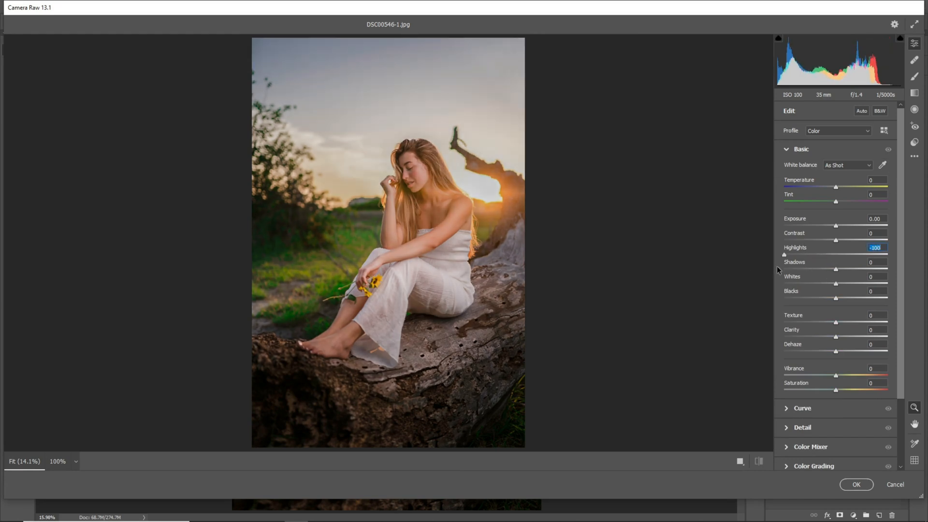
scroll(822, 283, "down", 3)
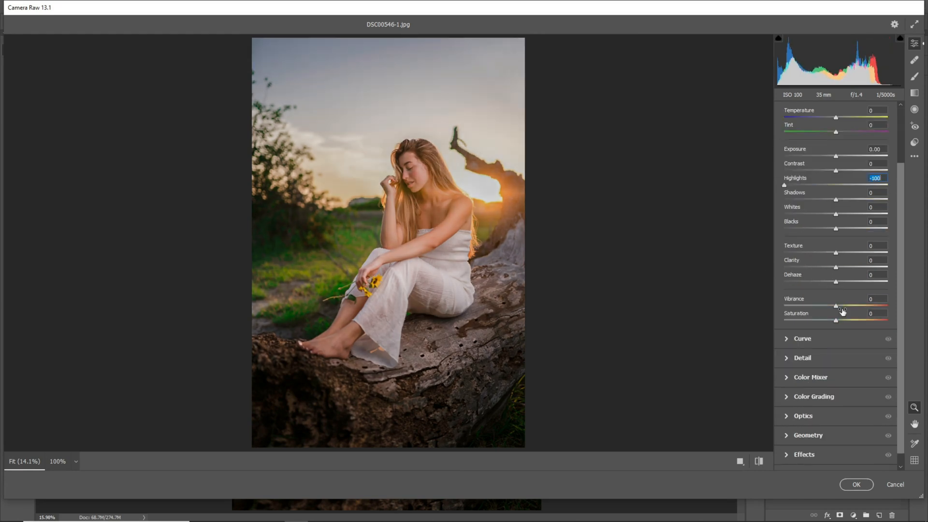
left_click(812, 379)
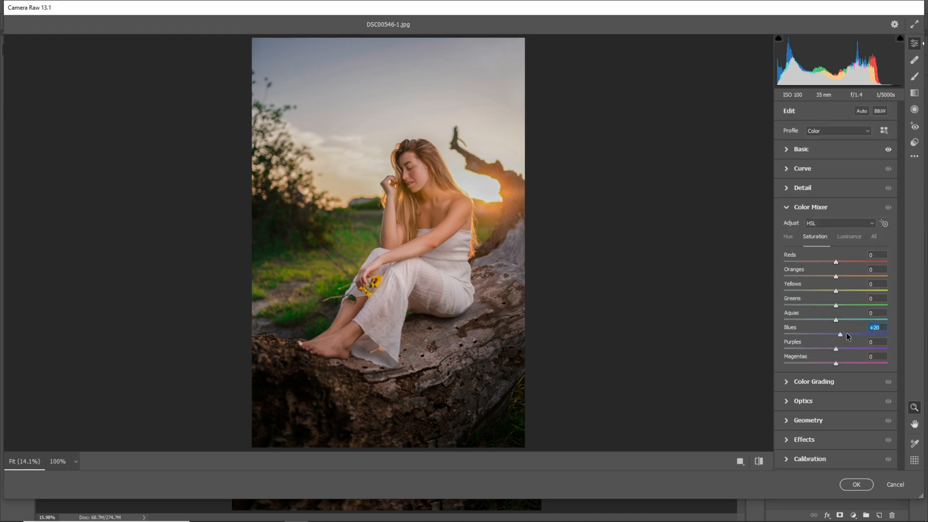
left_click_drag(857, 337, 841, 337)
left_click(857, 484)
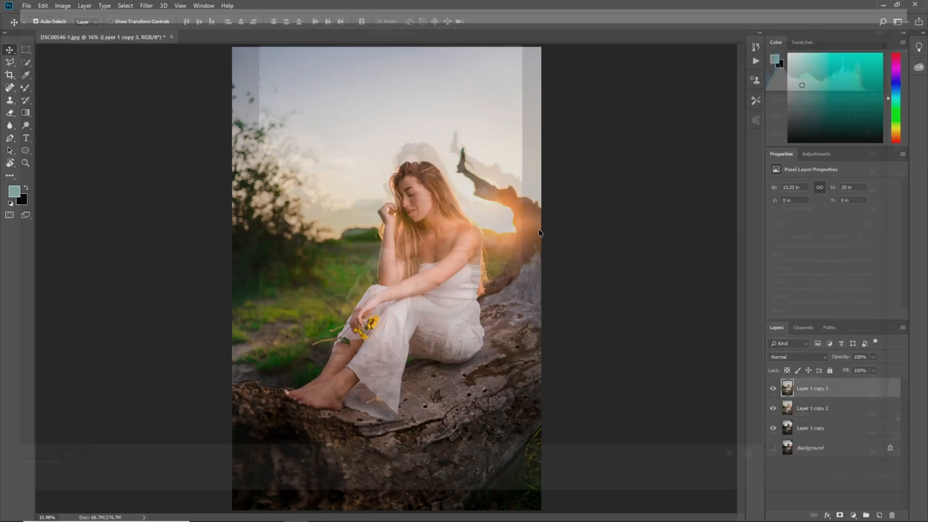
Add a black layer mask and paint white over the sky with a large Brush to reveal the darkened version there.
left_click(840, 515)
key("ctrl+i")
key("ctrl+plus")
key("ctrl+plus")
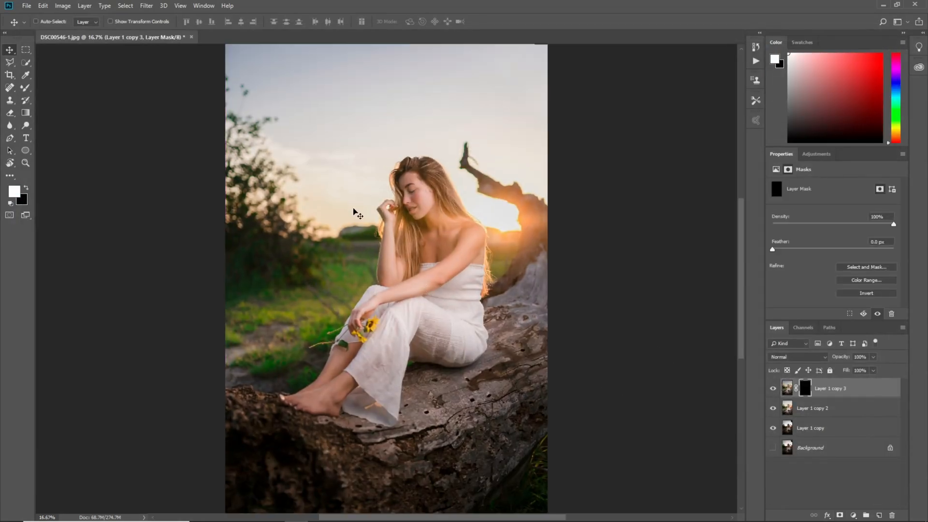
left_click_drag(346, 152, 414, 303)
right_click(27, 89)
left_click(48, 89)
scroll(242, 129, "up", 2)
key("bracketright")
key("bracketright")
key("bracketright")
mouse_move(248, 113)
left_mouse_down()
mouse_move(257, 137)
mouse_move(316, 116)
mouse_move(334, 133)
mouse_move(332, 162)
mouse_move(261, 155)
mouse_move(243, 186)
mouse_move(295, 190)
mouse_move(314, 232)
mouse_move(303, 230)
mouse_move(343, 283)
mouse_move(365, 286)
mouse_move(367, 337)
mouse_move(381, 340)
mouse_move(432, 305)
mouse_move(425, 254)
mouse_move(559, 239)
mouse_move(516, 243)
mouse_move(607, 250)
mouse_move(644, 289)
mouse_move(688, 298)
mouse_move(699, 265)
mouse_move(686, 237)
mouse_move(668, 249)
mouse_move(667, 98)
mouse_move(425, 105)
mouse_move(381, 142)
mouse_move(336, 213)
mouse_move(443, 215)
mouse_move(514, 163)
mouse_move(585, 131)
mouse_move(630, 190)
mouse_move(500, 204)
mouse_move(680, 202)
mouse_move(413, 197)
mouse_move(349, 270)
mouse_move(351, 330)
mouse_move(373, 347)
left_mouse_up()
key("bracketright")
key("bracketright")
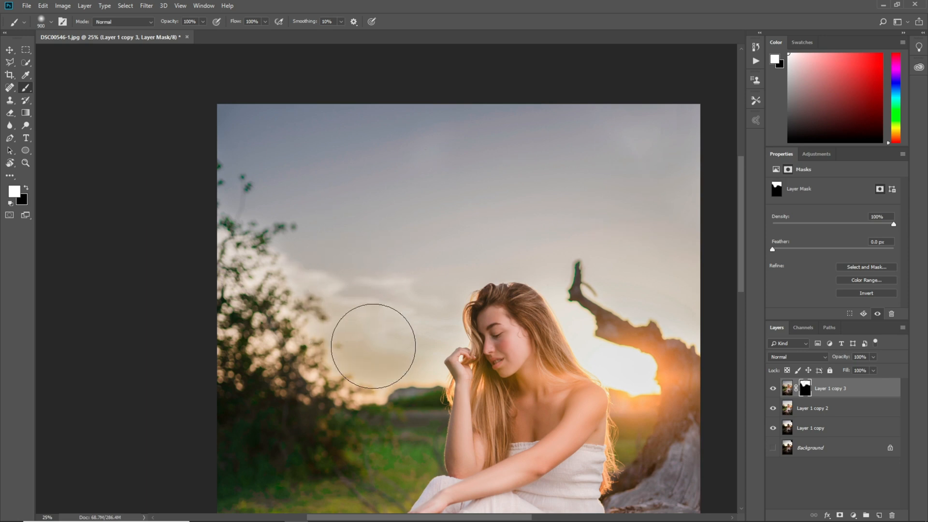
Compare the image with and without the masked sky layer and set that layer's opacity to 80%.
key("ctrl+0")
left_click(774, 389)
left_click(774, 390)
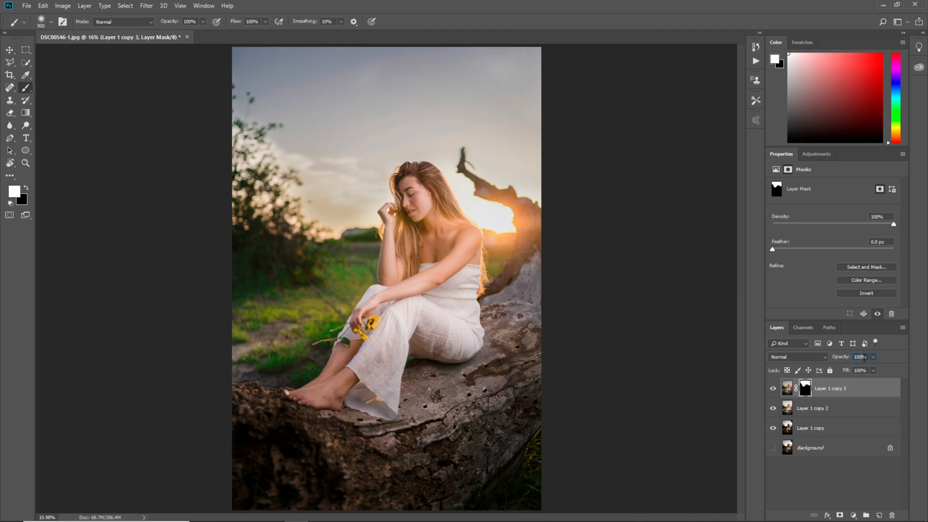
type("80")
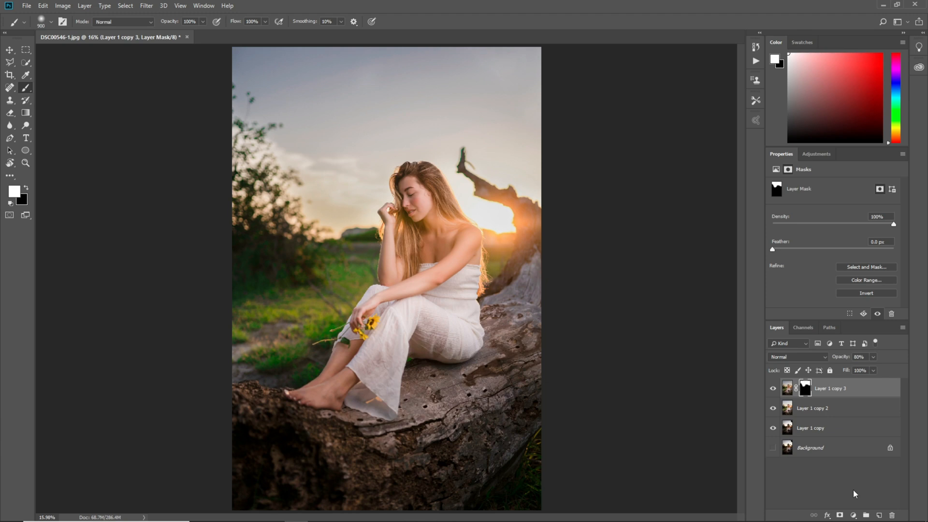
Add a Curves adjustment layer and brighten the image by moving the RGB curve's white point inward.
left_click(853, 515)
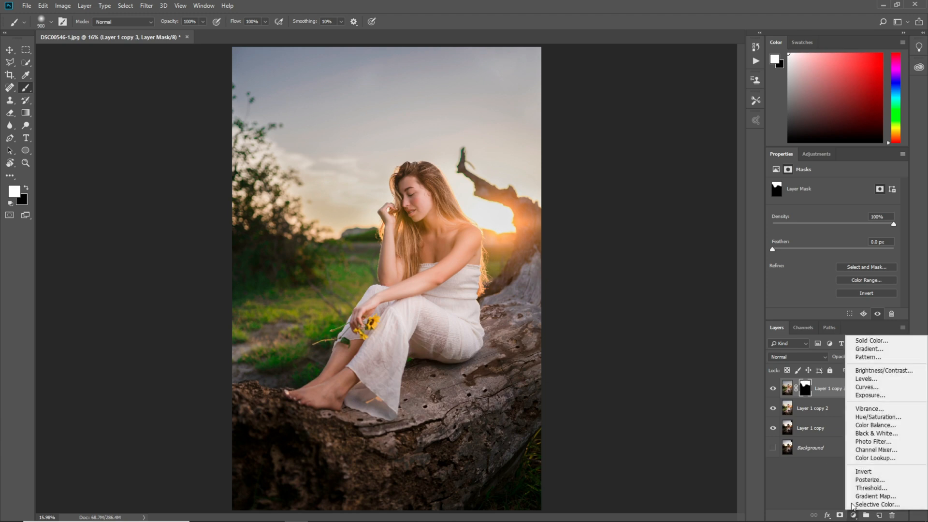
left_click(867, 387)
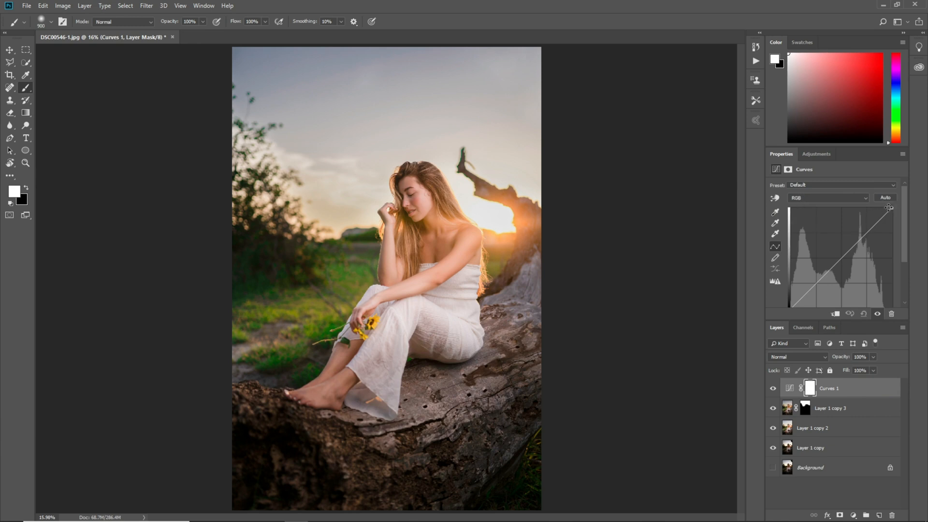
left_click_drag(894, 208, 876, 208)
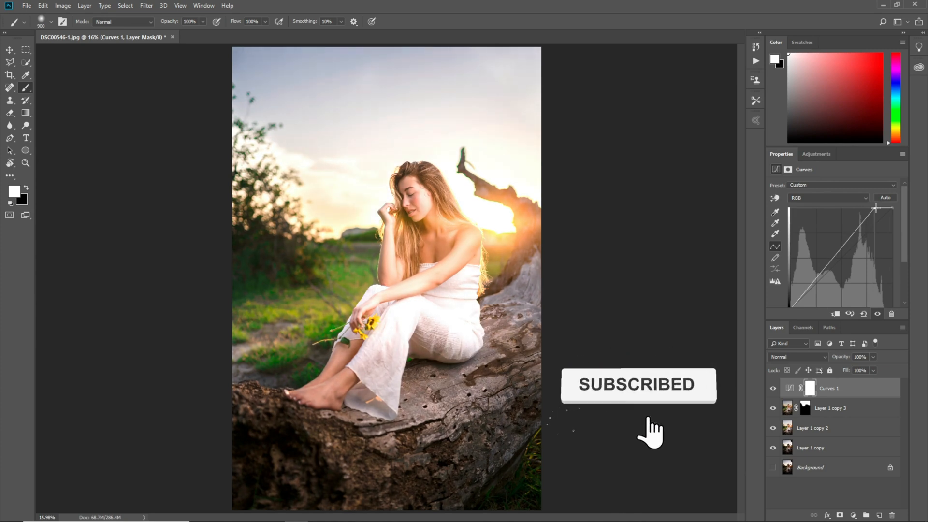
scroll(791, 295, "down", 1)
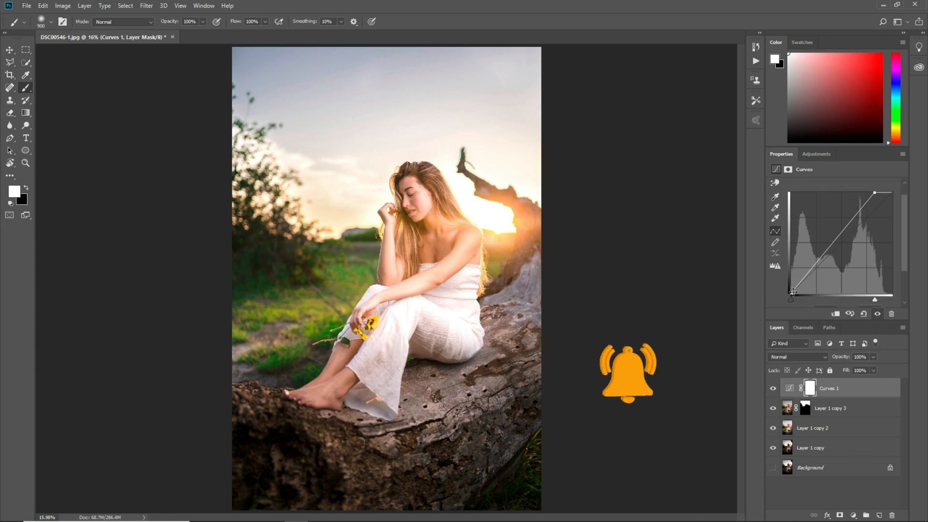
mouse_move(793, 292)
left_mouse_down()
mouse_move(779, 292)
mouse_move(778, 278)
mouse_move(786, 292)
left_mouse_up()
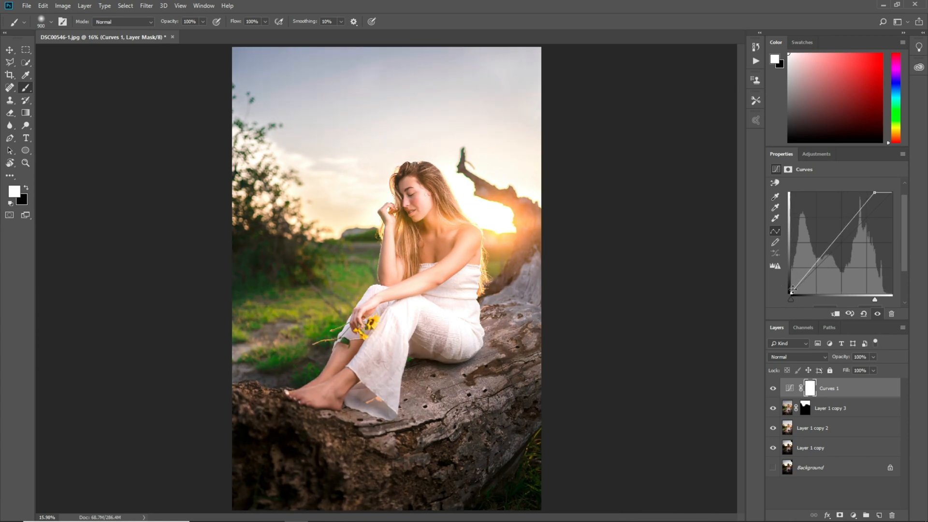
left_click_drag(882, 299, 864, 299)
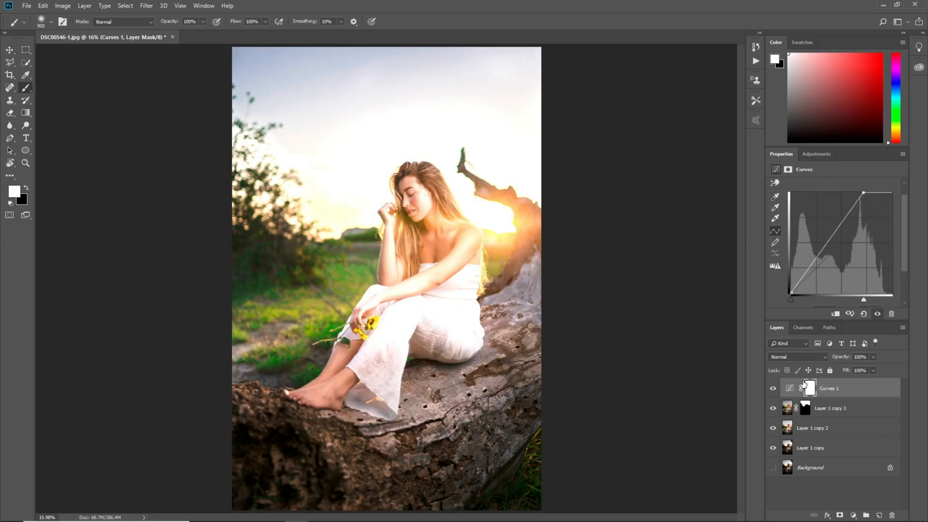
Invert the Curves mask, paint white over the tree trunk in the foreground to brighten it, and compare the result with the layer hidden.
key("ctrl+i")
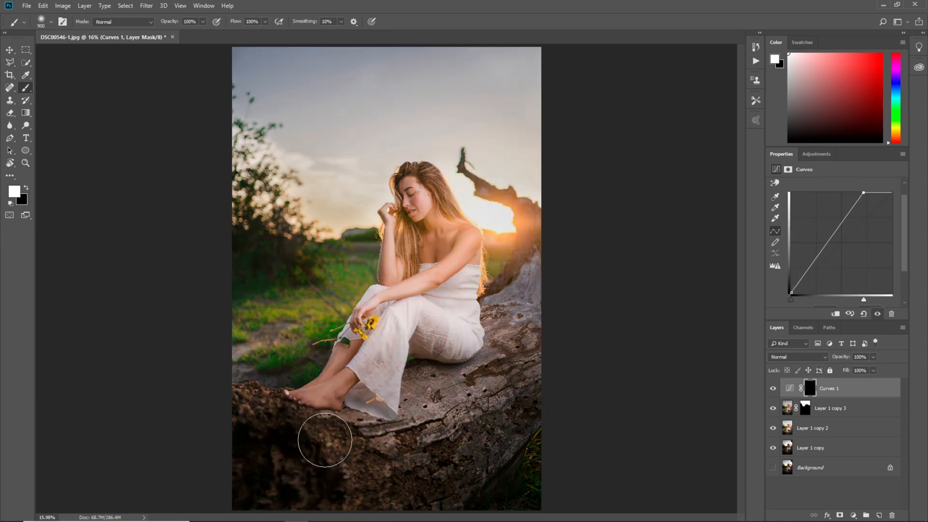
key("bracketleft")
key("bracketleft")
key("bracketleft")
mouse_move(351, 444)
left_mouse_down()
mouse_move(435, 441)
mouse_move(392, 440)
mouse_move(480, 423)
mouse_move(415, 456)
mouse_move(434, 471)
mouse_move(476, 455)
mouse_move(453, 480)
mouse_move(467, 470)
mouse_move(488, 427)
mouse_move(470, 452)
mouse_move(510, 425)
mouse_move(492, 436)
mouse_move(541, 364)
mouse_move(556, 379)
mouse_move(514, 406)
mouse_move(553, 370)
mouse_move(490, 400)
mouse_move(553, 334)
mouse_move(532, 339)
mouse_move(546, 307)
mouse_move(524, 309)
mouse_move(551, 288)
mouse_move(506, 316)
mouse_move(513, 329)
mouse_move(497, 365)
mouse_move(468, 395)
mouse_move(481, 385)
mouse_move(429, 397)
mouse_move(428, 388)
mouse_move(422, 425)
mouse_move(363, 478)
mouse_move(412, 475)
mouse_move(475, 435)
mouse_move(396, 506)
mouse_move(442, 470)
mouse_move(352, 511)
mouse_move(237, 521)
mouse_move(317, 477)
mouse_move(253, 479)
mouse_move(301, 465)
mouse_move(257, 454)
mouse_move(275, 443)
mouse_move(259, 424)
mouse_move(238, 421)
mouse_move(302, 449)
mouse_move(276, 441)
mouse_move(365, 437)
mouse_move(415, 454)
mouse_move(470, 413)
mouse_move(463, 454)
mouse_move(445, 463)
mouse_move(511, 423)
mouse_move(418, 452)
left_mouse_up()
key("bracketright")
key("bracketright")
key("bracketright")
left_click(771, 389)
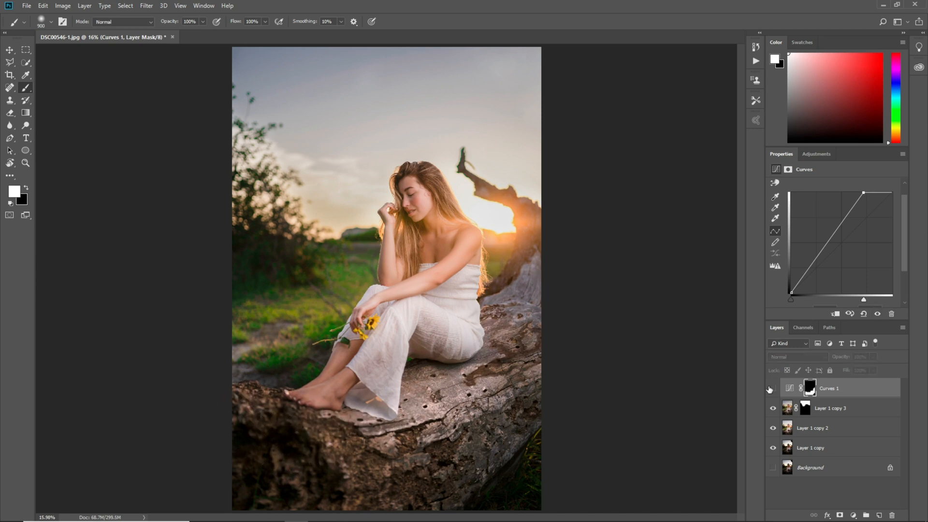
left_click(771, 389)
left_click(771, 388)
left_click(772, 389)
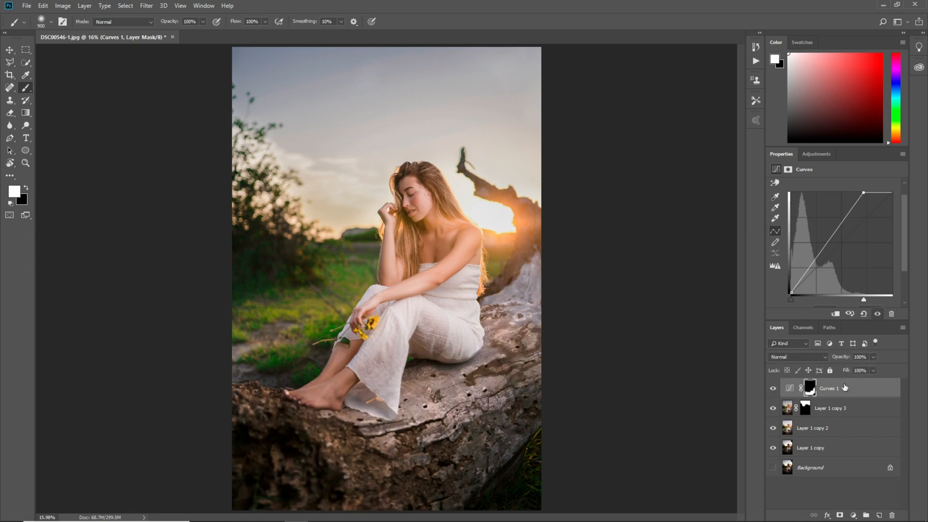
Stamp the visible layers into a new layer and raise its Oranges luminance to +56 in Camera Raw.
key("ctrl+shift+alt+e")
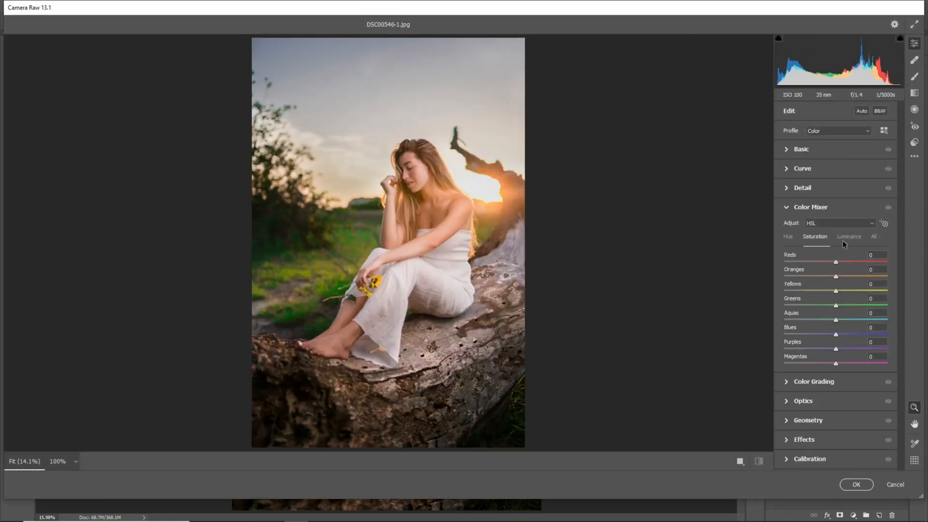
left_click(842, 240)
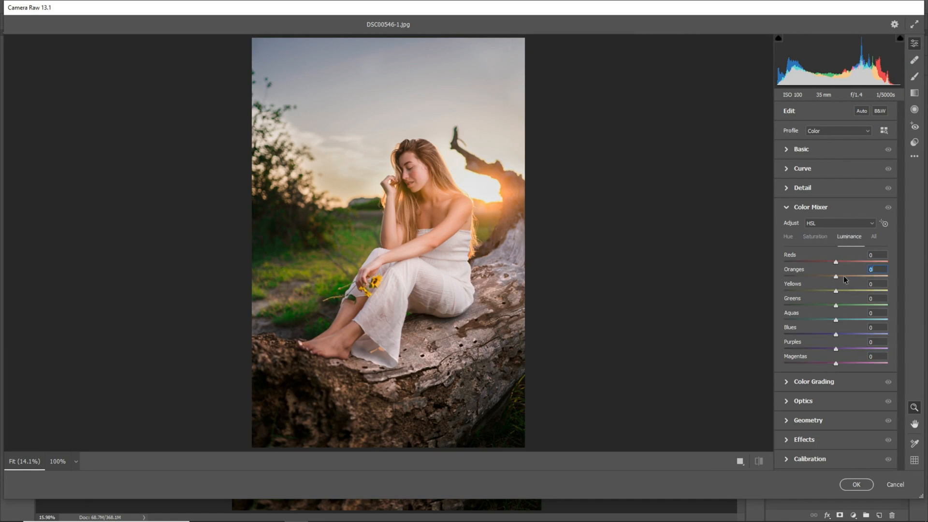
left_click_drag(844, 279, 853, 279)
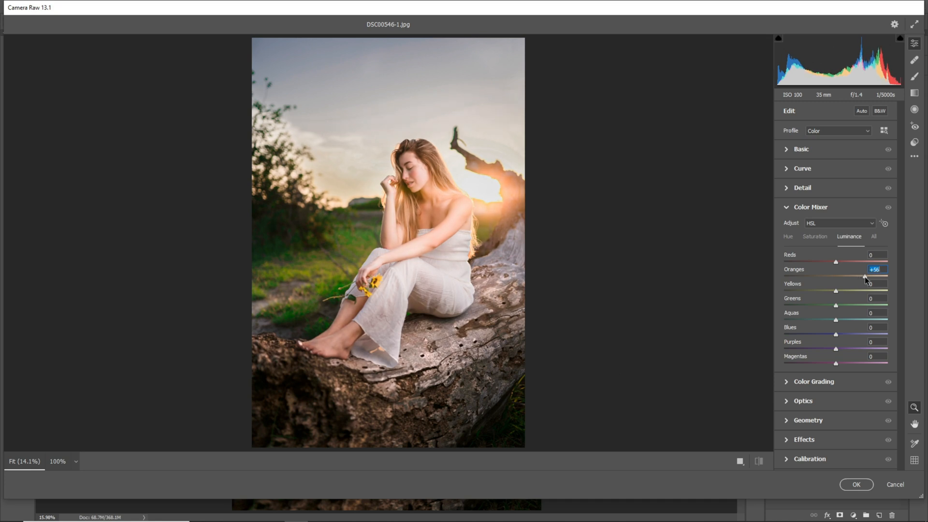
left_click_drag(859, 276, 865, 279)
left_click(856, 485)
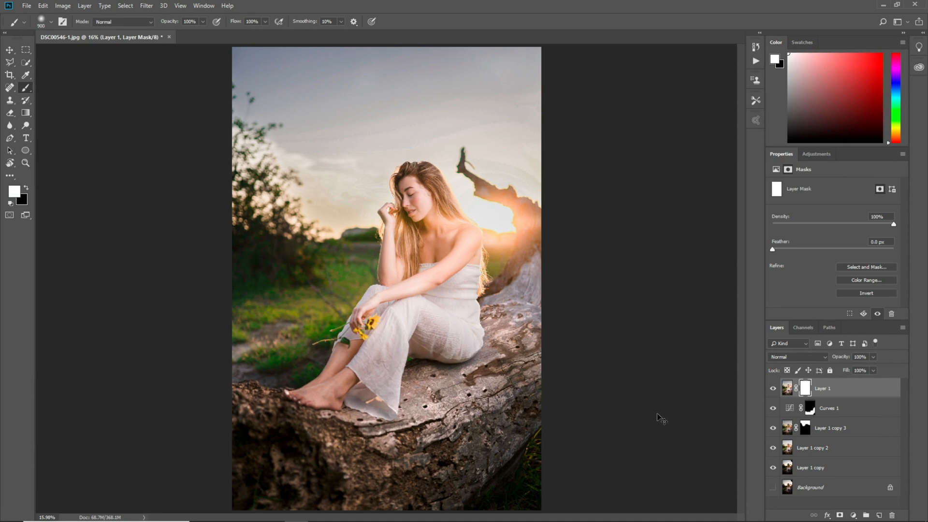
Invert the new layer's mask to black and paint white over the face, neck and chest with a 200 px brush.
key("ctrl+i")
key("ctrl+plus")
key("ctrl+plus")
key("ctrl+plus")
key("ctrl+plus")
mouse_move(476, 145)
left_mouse_down()
mouse_move(435, 300)
mouse_move(411, 316)
left_mouse_up()
key("bracketleft")
key("bracketleft")
key("bracketleft")
key("bracketleft")
key("bracketleft")
key("bracketleft")
key("bracketleft")
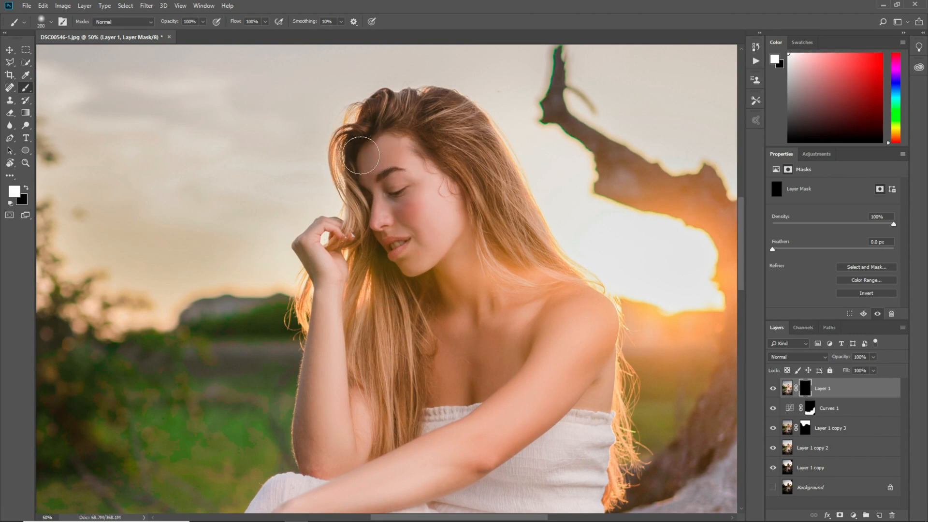
mouse_move(384, 156)
left_mouse_down()
mouse_move(395, 248)
mouse_move(430, 239)
mouse_move(444, 212)
mouse_move(395, 151)
mouse_move(386, 164)
mouse_move(412, 238)
mouse_move(453, 239)
mouse_move(459, 327)
mouse_move(490, 289)
mouse_move(493, 345)
mouse_move(528, 290)
mouse_move(578, 316)
left_mouse_up()
left_click_drag(520, 283, 476, 256)
mouse_move(415, 298)
left_mouse_down()
mouse_move(400, 354)
mouse_move(412, 361)
mouse_move(479, 341)
mouse_move(480, 303)
mouse_move(544, 268)
mouse_move(555, 284)
mouse_move(551, 360)
mouse_move(504, 361)
mouse_move(574, 290)
left_mouse_up()
Paint white on the mask over the shoulder and the arm lying across the dress, adjusting the brush size to fit.
key("bracketright")
key("bracketright")
key("bracketright")
mouse_move(593, 250)
left_mouse_down()
mouse_move(566, 260)
mouse_move(480, 347)
mouse_move(556, 319)
mouse_move(546, 331)
mouse_move(358, 392)
left_mouse_up()
left_click_drag(425, 357, 501, 307)
key("bracketleft")
key("bracketleft")
key("bracketleft")
mouse_move(435, 370)
left_mouse_down()
mouse_move(396, 377)
mouse_move(499, 352)
mouse_move(601, 305)
left_mouse_up()
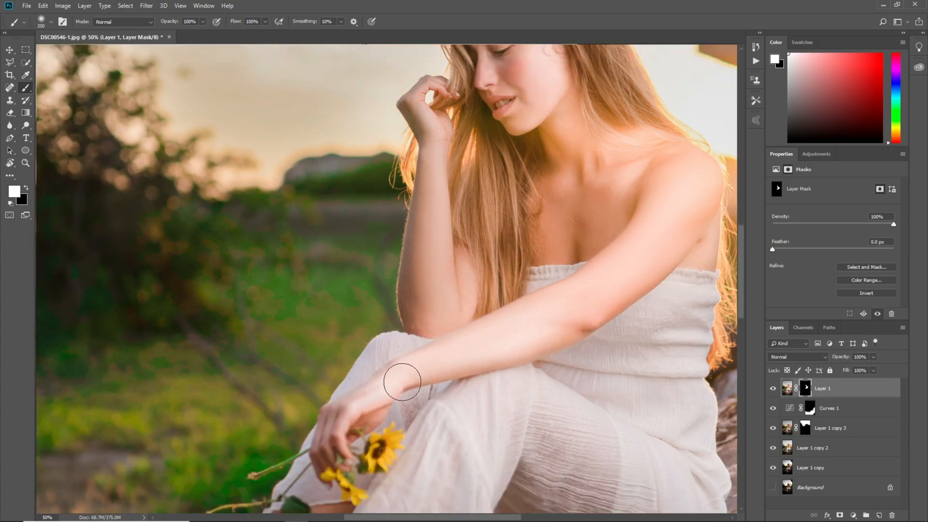
Extend the white mask painting over the forearm, hands, raised arm, lower legs and feet.
left_click_drag(403, 381, 344, 419)
mouse_move(393, 352)
left_mouse_down()
mouse_move(464, 257)
mouse_move(464, 292)
mouse_move(424, 327)
mouse_move(411, 308)
mouse_move(438, 142)
mouse_move(449, 310)
mouse_move(430, 102)
mouse_move(441, 91)
mouse_move(418, 104)
left_mouse_up()
left_click_drag(433, 385, 544, 149)
left_click_drag(418, 367, 443, 341)
mouse_move(257, 403)
left_mouse_down()
mouse_move(319, 412)
mouse_move(309, 422)
mouse_move(400, 425)
mouse_move(464, 322)
mouse_move(311, 409)
mouse_move(308, 387)
mouse_move(295, 392)
mouse_move(354, 359)
mouse_move(426, 251)
mouse_move(466, 238)
mouse_move(397, 357)
left_mouse_up()
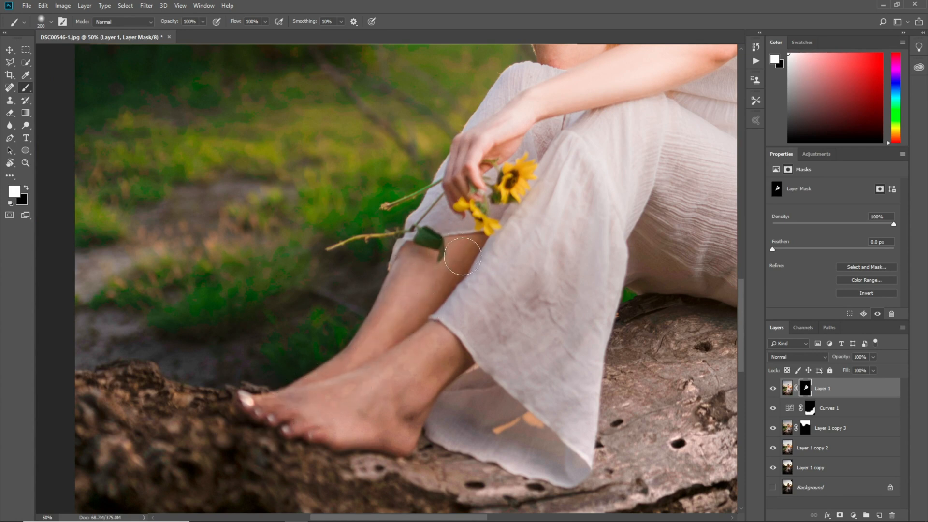
key("ctrl+0")
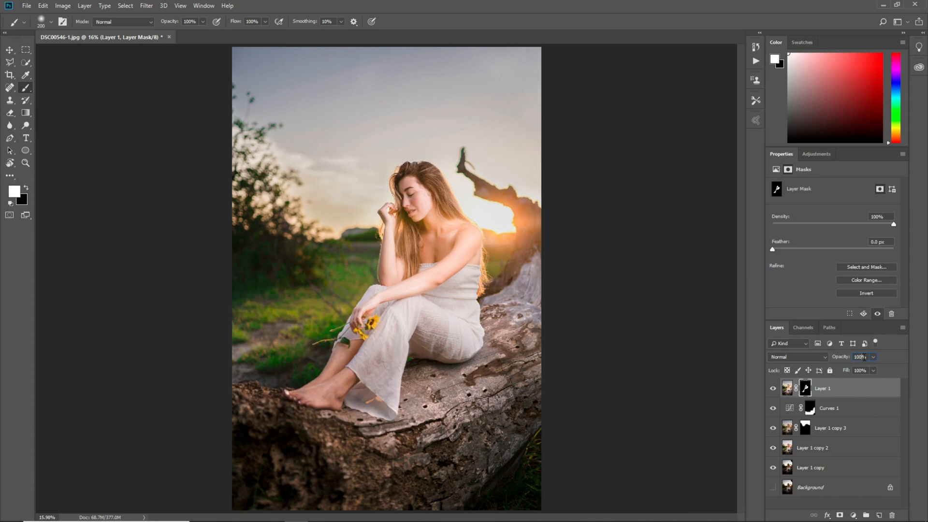
Set the masked skin layer's fill to 70%, compare the image with it hidden and visible, and set its opacity to 40%.
type("80")
type("70")
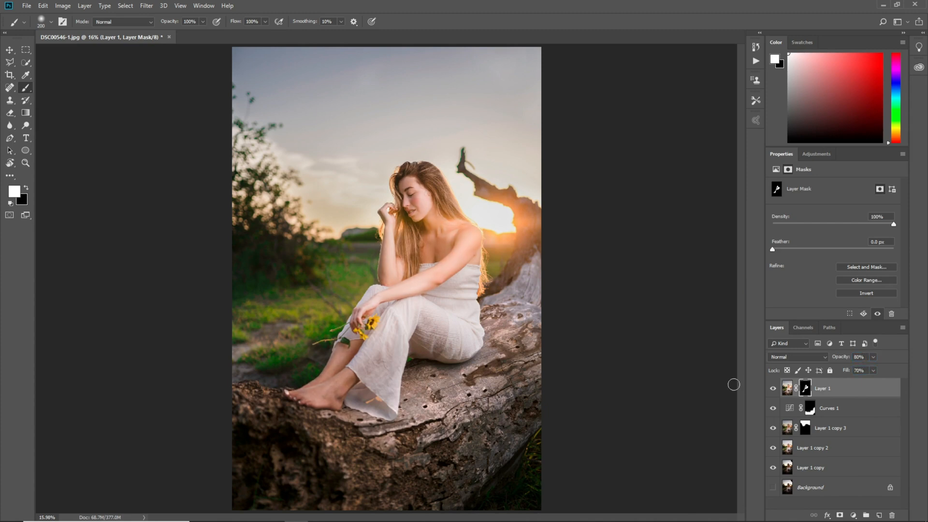
left_click(772, 389)
left_click(773, 388)
left_click(774, 388)
left_click(774, 389)
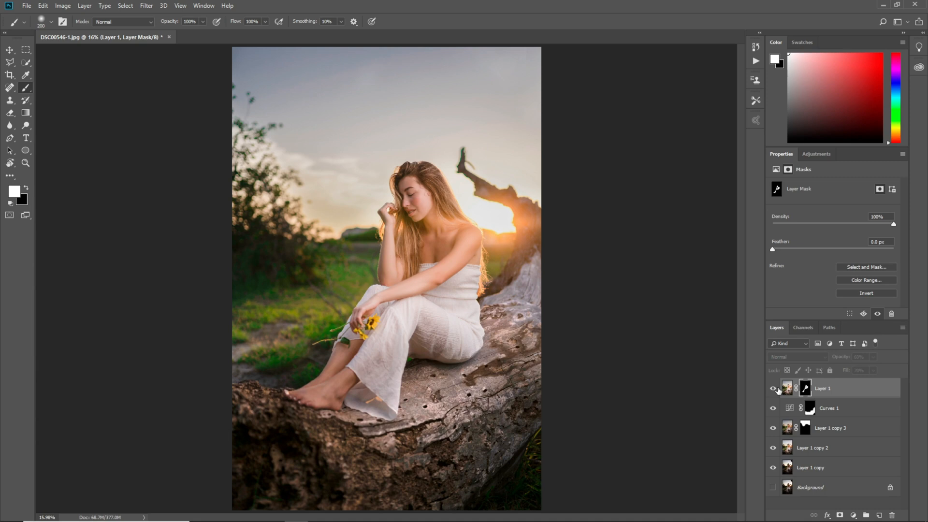
left_click(774, 389)
left_click(777, 389)
left_click(778, 388)
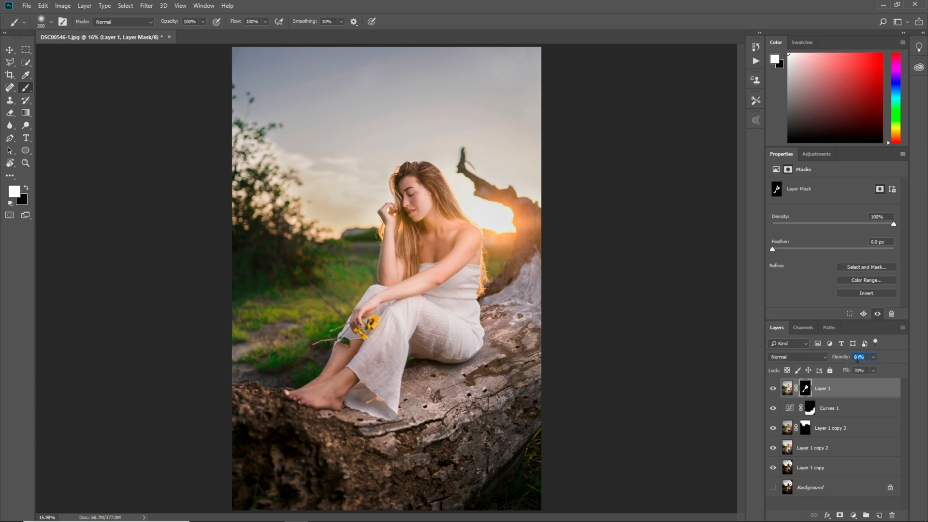
type("40")
Stamp and duplicate the visible image, then color grade the copy in Camera Raw with blue midtones, violet shadows (265, 19) and green highlights (134, 25).
key("ctrl+shift+alt+e")
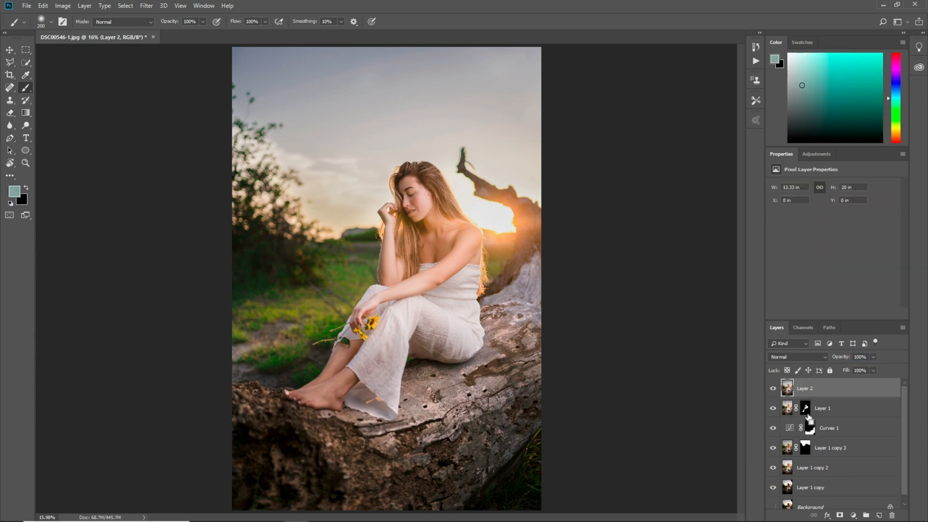
key("ctrl+j")
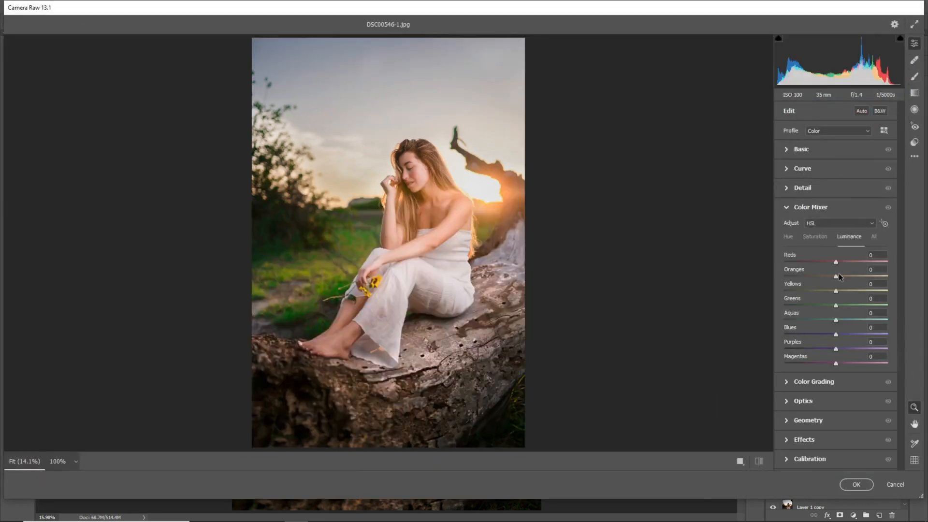
left_click(814, 382)
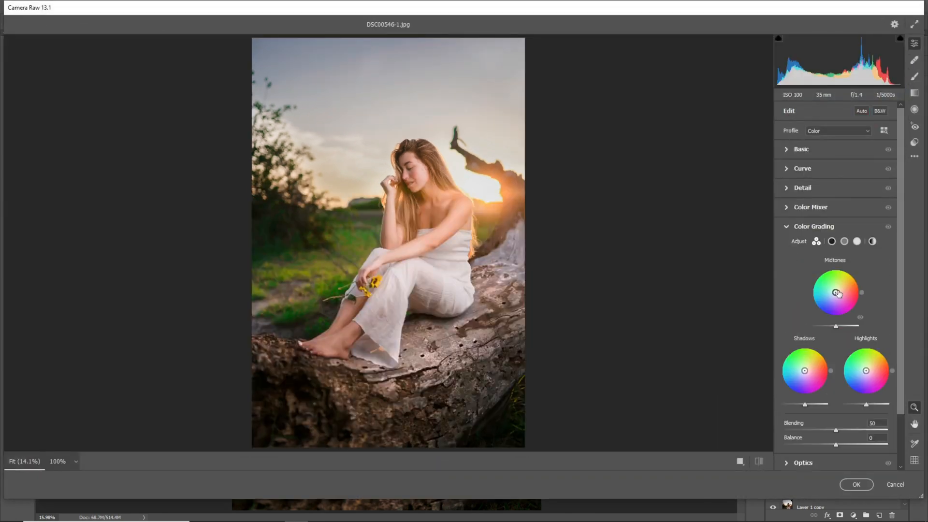
mouse_move(838, 290)
left_mouse_down()
mouse_move(866, 283)
mouse_move(869, 309)
mouse_move(800, 329)
left_mouse_up()
mouse_move(810, 372)
left_mouse_down()
mouse_move(823, 370)
mouse_move(824, 390)
mouse_move(803, 403)
left_mouse_up()
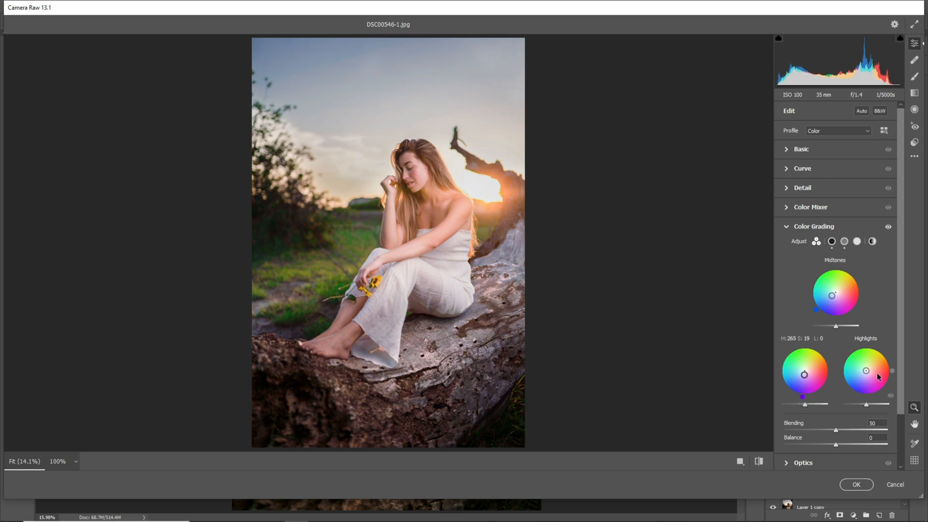
left_click_drag(892, 371, 848, 354)
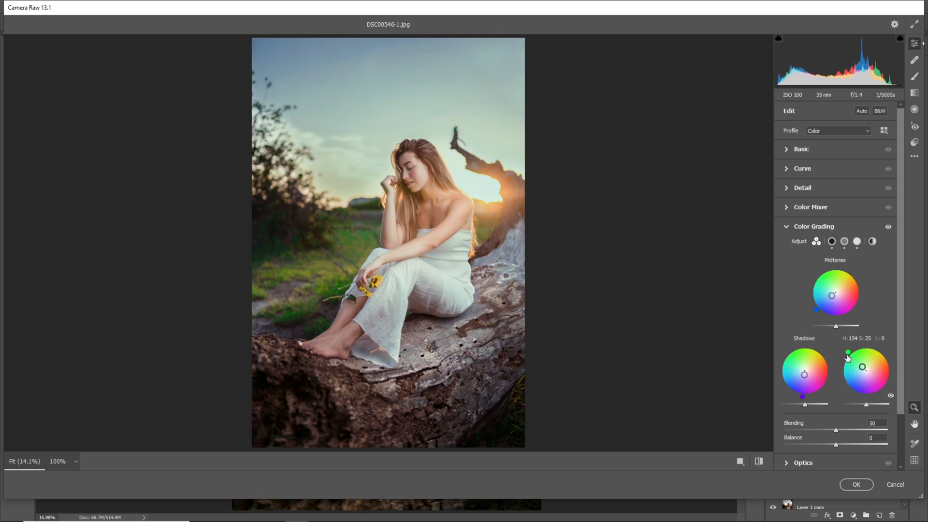
left_click(856, 484)
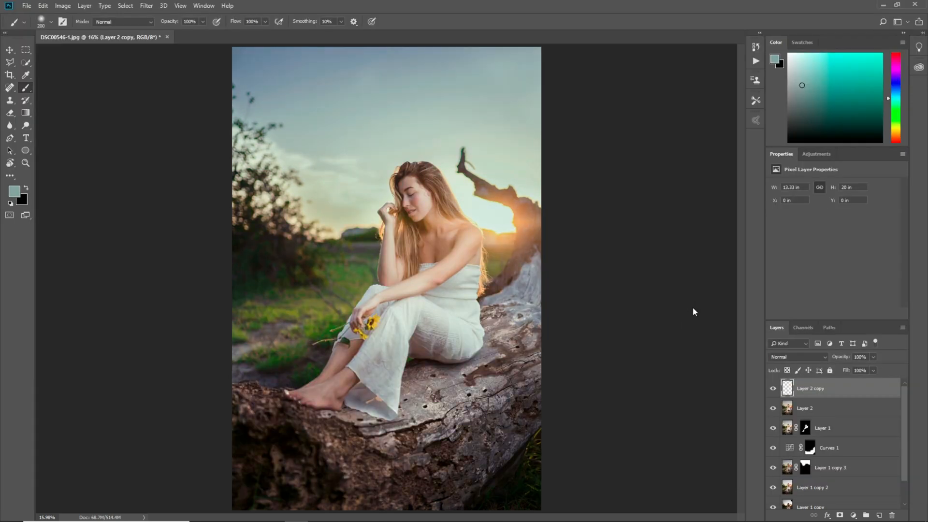
Compare the portrait up close with and without the color-graded layer and set that layer's opacity to 80%.
key("ctrl+plus")
key("ctrl+plus")
key("ctrl+plus")
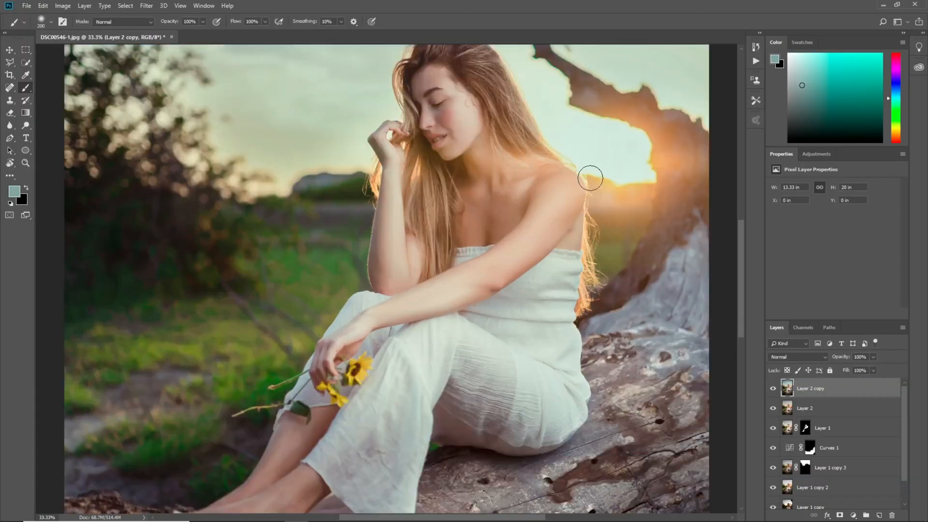
left_click_drag(590, 178, 576, 204)
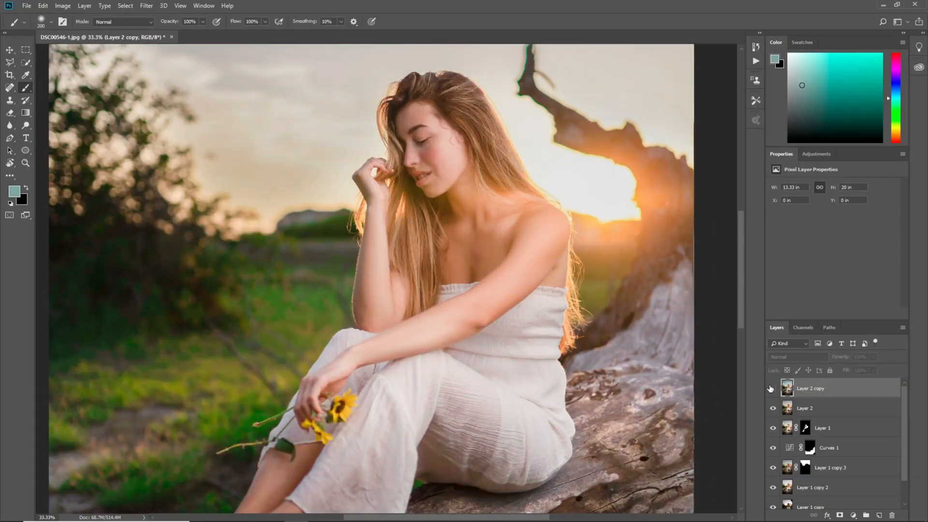
left_click(772, 388)
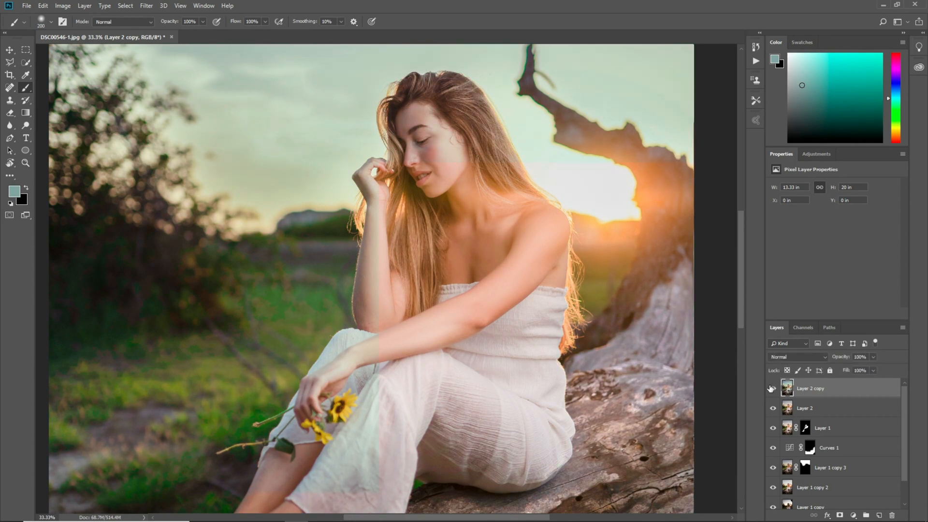
key("ctrl+0")
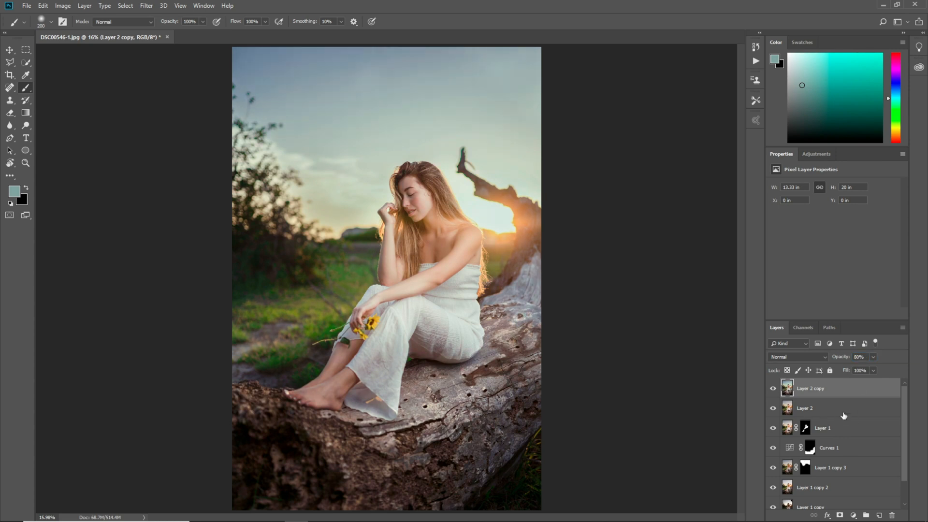
Merge the graded layer with the one below, set the merged layer to 100% opacity and delete the duplicate above it.
key("ctrl+e")
key("ctrl+j")
key("BackSpace")
left_click(852, 415)
key("Return")
key("Return")
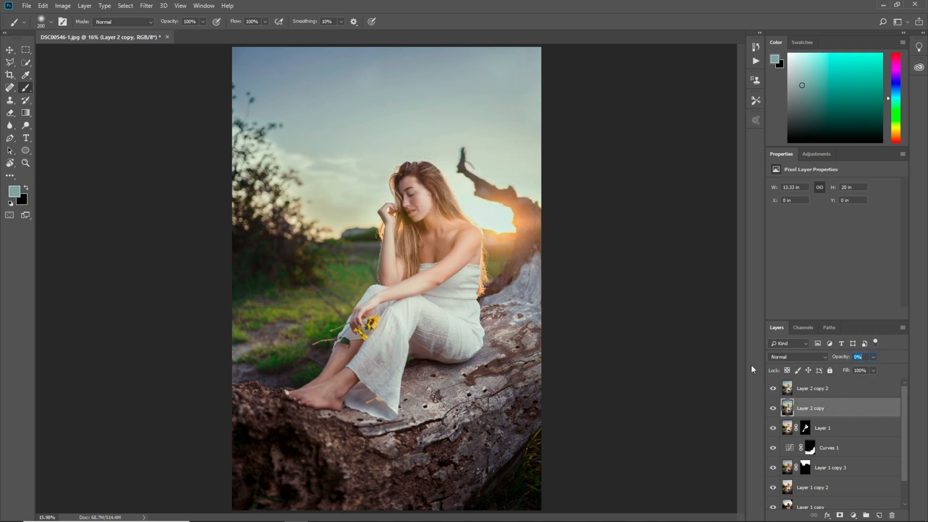
type("100")
key("Return")
left_click(849, 389)
key("Delete")
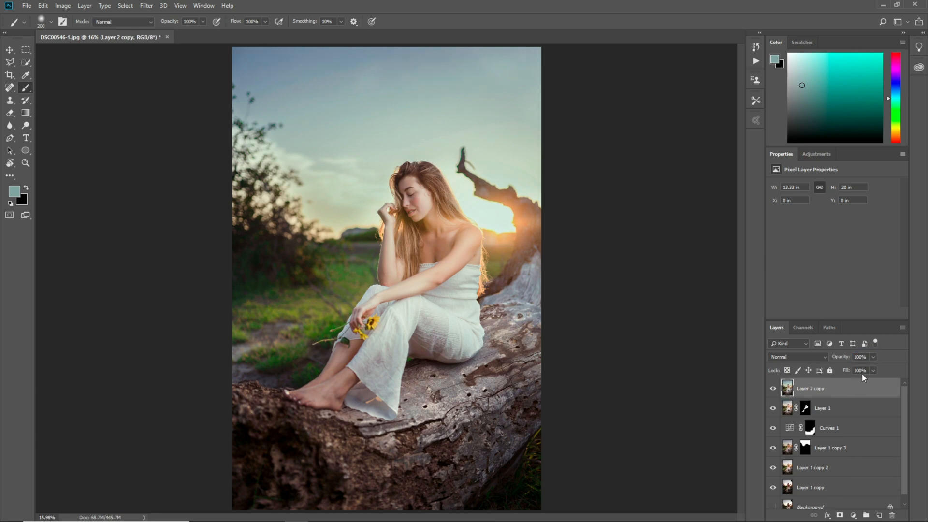
Set the graded layer to 80% opacity, stamp the visible layers, and place a Camera Raw Graduated Filter covering the lower part of the photo.
type("80")
key("ctrl+shift+alt+e")
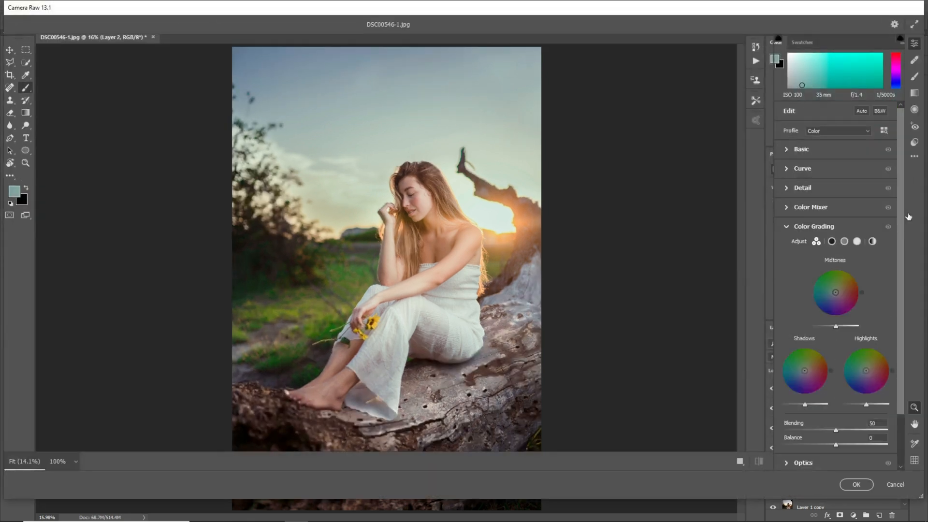
left_click(921, 97)
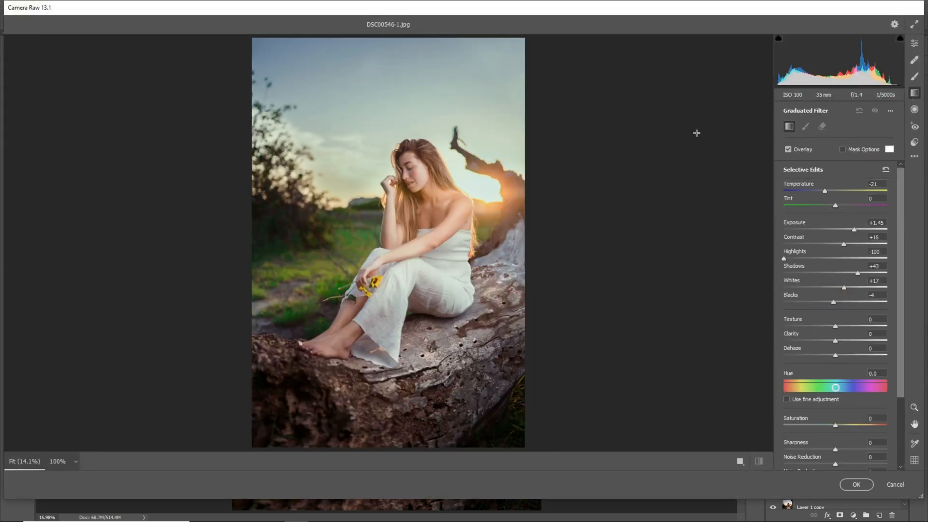
left_click_drag(372, 250, 365, 152)
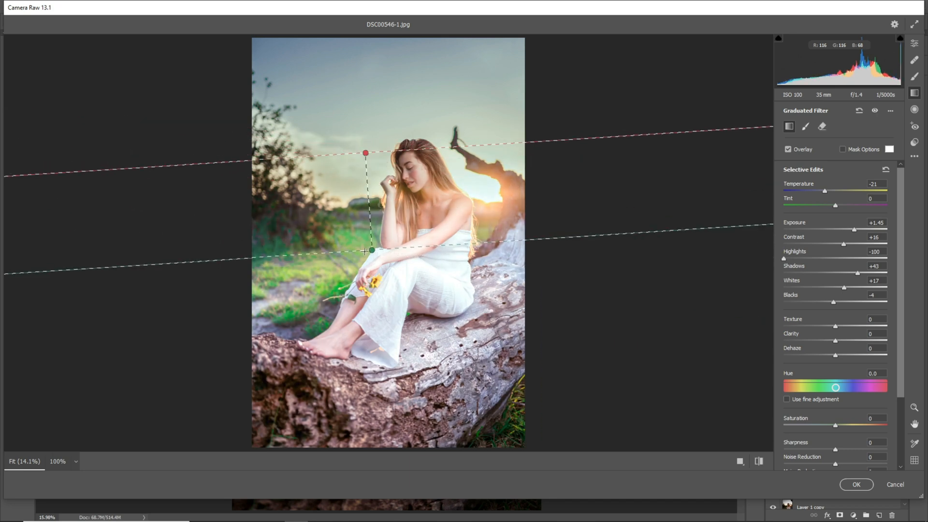
left_click_drag(370, 239, 394, 206)
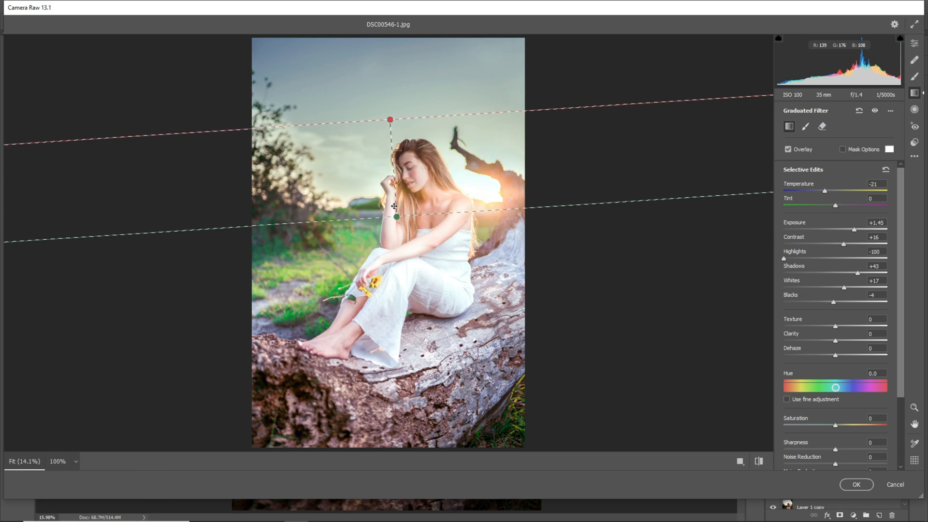
Reset the filter's sliders, apply Highlights -11, Shadows +48, Whites -12, Blacks +6, Saturation +13 and more Sharpness, and compare with the layer hidden.
left_click(886, 170)
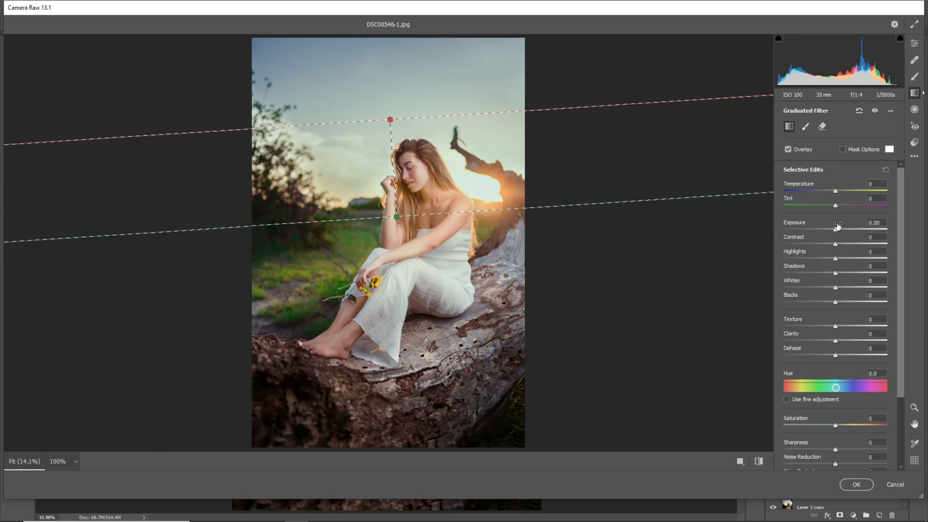
left_click_drag(836, 233, 853, 357)
scroll(832, 335, "down", 5)
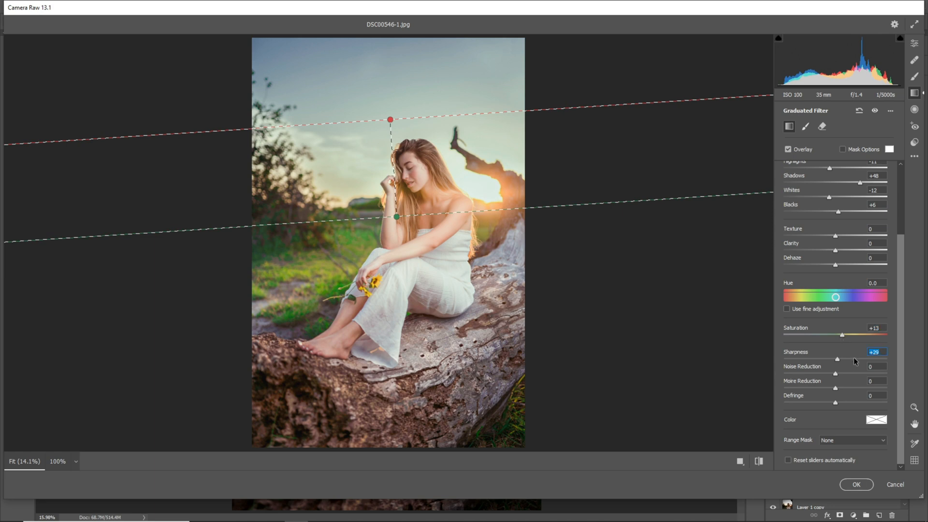
left_click(854, 485)
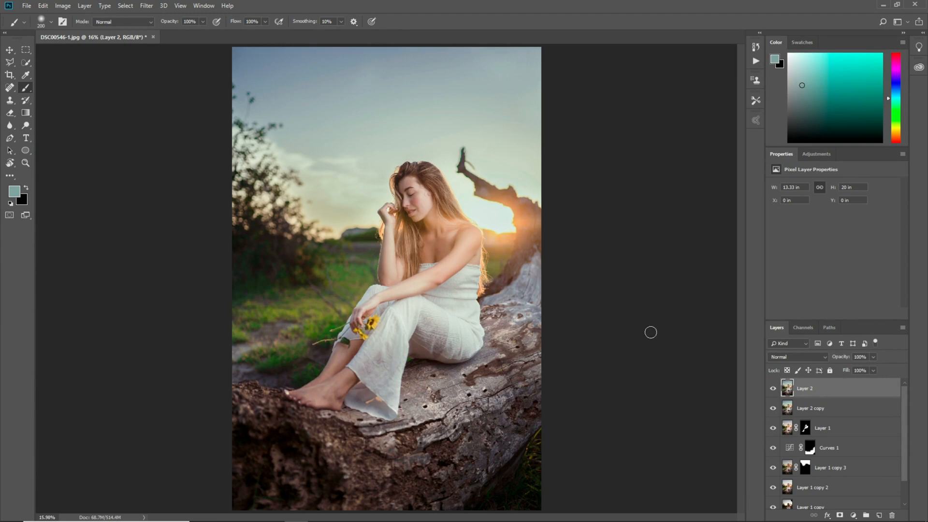
left_click(772, 390)
left_click(772, 390)
left_click(772, 390)
left_click(772, 389)
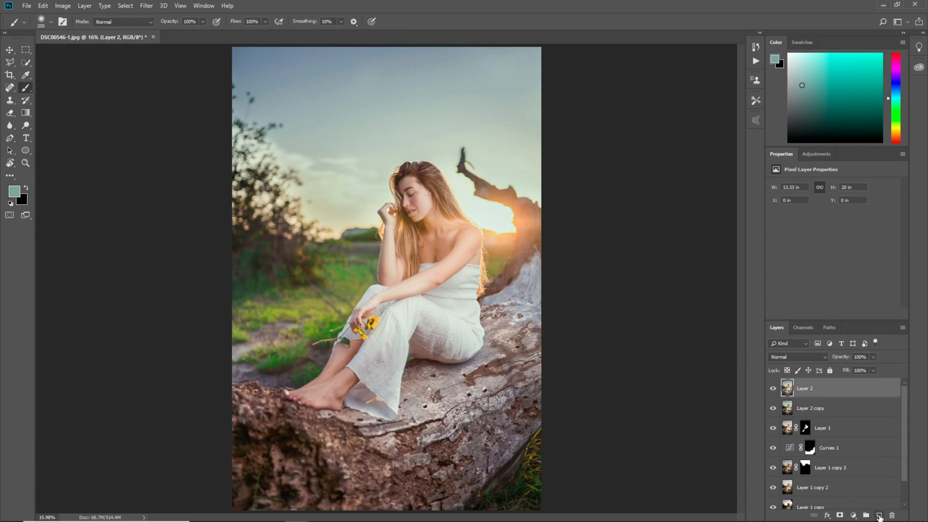
Add a new empty layer on top and set its blend mode to Overlay.
left_click(879, 516)
left_click(801, 357)
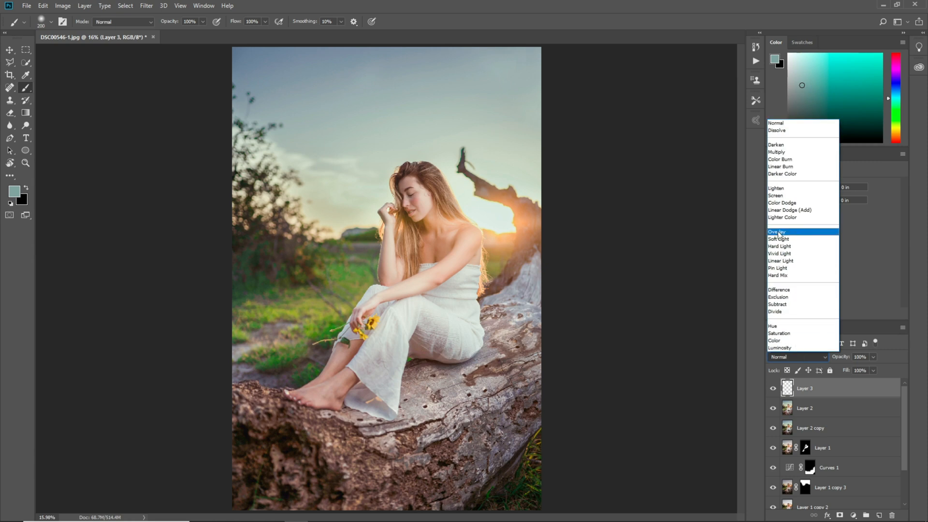
left_click(777, 232)
Reset the colors to default, make white the foreground color and reduce the brush to 70 px for painting the hair.
key("ctrl+plus")
key("ctrl+plus")
key("ctrl+plus")
key("ctrl+plus")
key("ctrl+plus")
left_click_drag(514, 131, 431, 255)
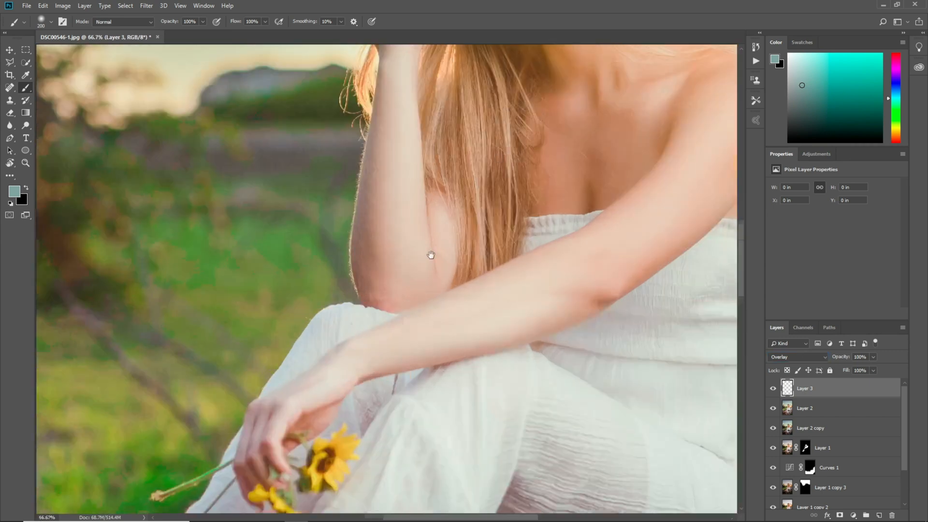
key("d")
left_click_drag(395, 296, 356, 400)
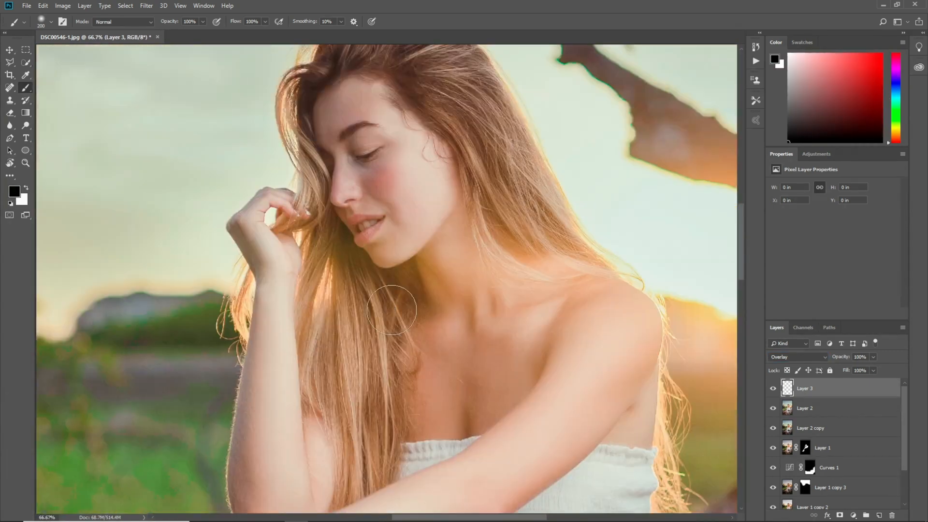
key("x")
key("ctrl+plus")
left_click_drag(363, 191, 272, 369)
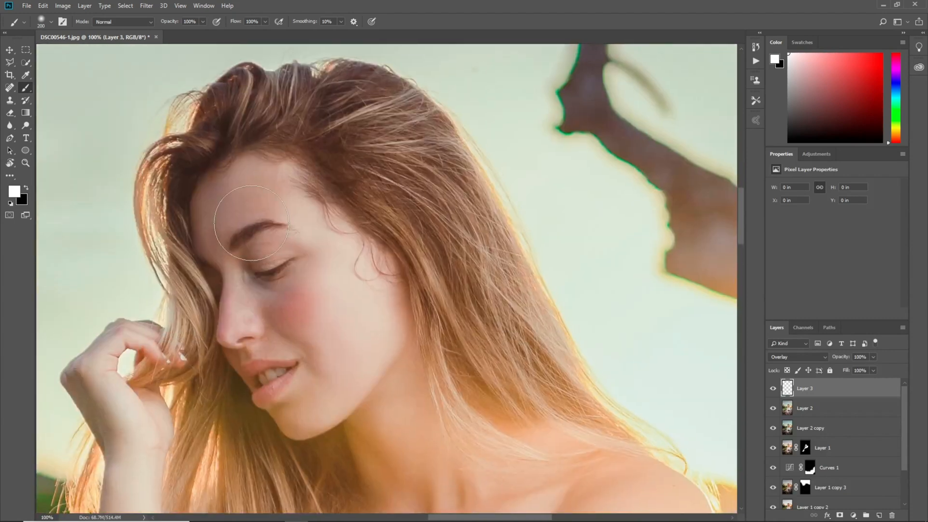
key("bracketleft")
key("bracketleft")
key("bracketleft")
key("bracketleft")
key("bracketleft")
key("bracketleft")
key("bracketleft")
Paint white highlights with a 40 px brush along the hair strands at the crown and the curl above the forehead.
left_click_drag(316, 133, 384, 107)
key("ctrl+z")
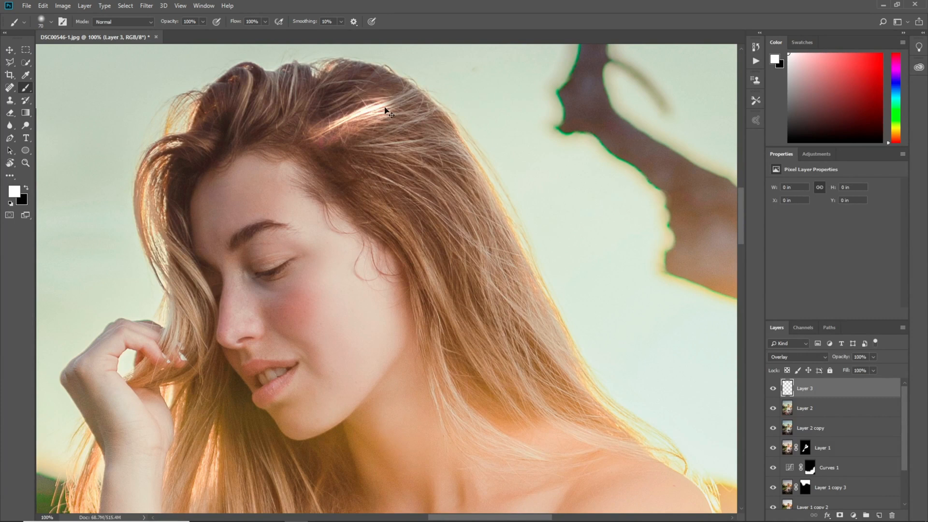
key("bracketleft")
left_click_drag(321, 129, 382, 107)
mouse_move(236, 137)
left_mouse_down()
mouse_move(248, 85)
mouse_move(240, 67)
left_mouse_up()
mouse_move(245, 118)
left_mouse_down()
mouse_move(267, 84)
mouse_move(244, 62)
left_mouse_up()
mouse_move(216, 143)
left_mouse_down()
mouse_move(164, 143)
mouse_move(140, 183)
left_mouse_up()
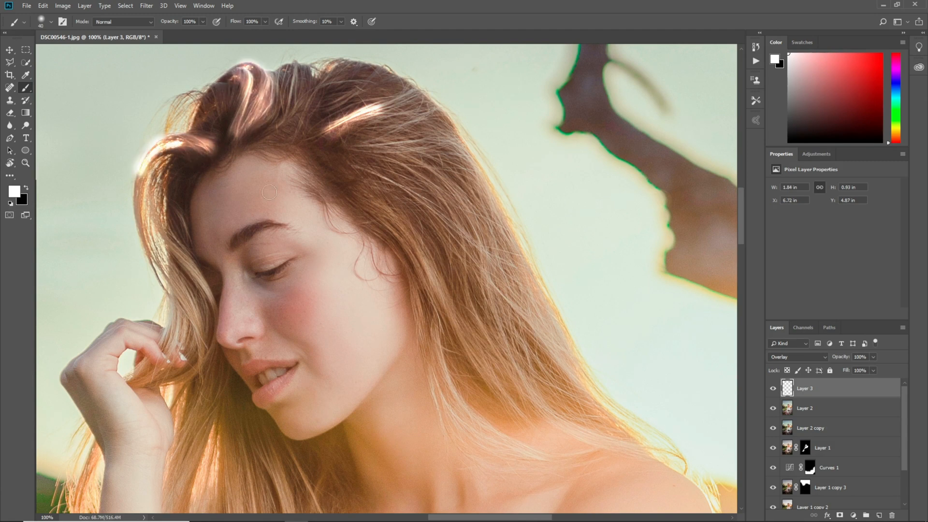
Paint white highlights down the front lock of hair that falls in front of the face.
left_click_drag(340, 197, 422, 130)
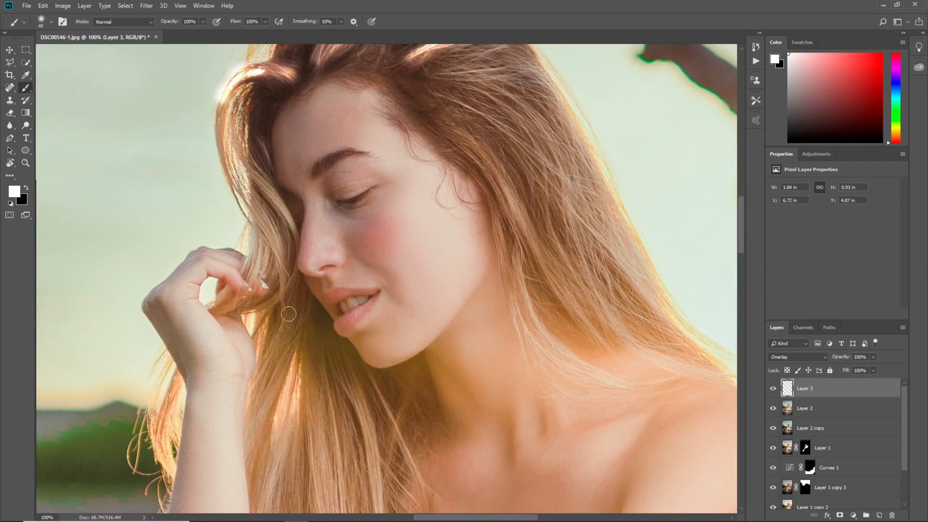
left_click_drag(262, 190, 284, 239)
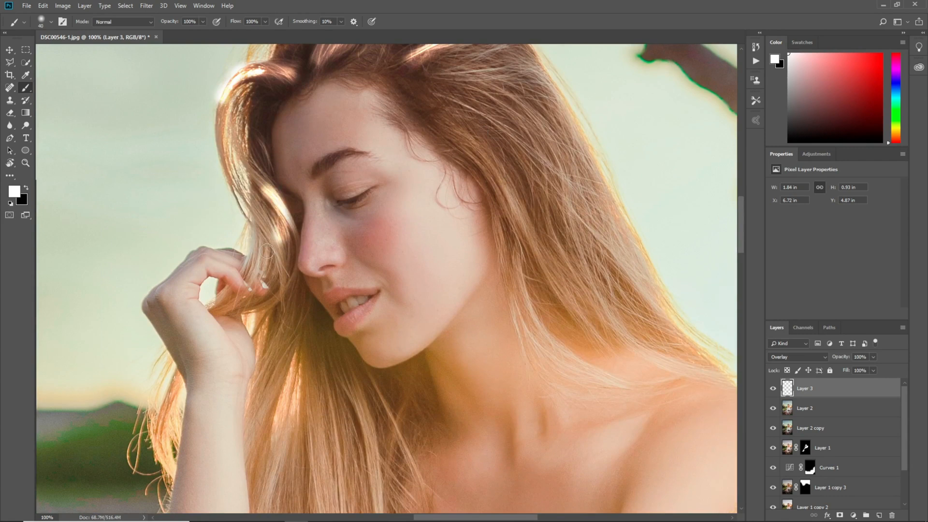
left_click_drag(269, 193, 233, 142)
left_click_drag(286, 224, 288, 263)
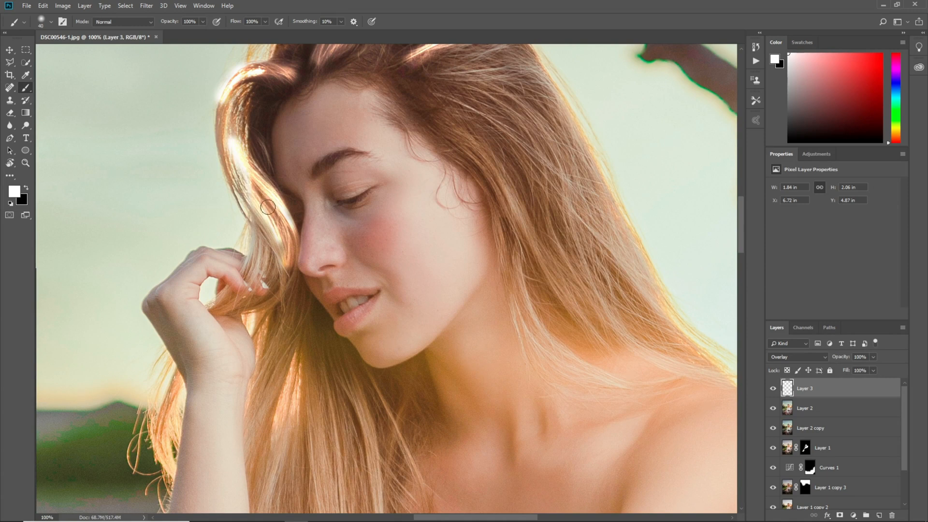
Add white highlights to more strands at the top of the head and along the long strand behind the cheek.
left_click_drag(424, 118, 327, 191)
mouse_move(230, 197)
left_mouse_down()
mouse_move(225, 179)
mouse_move(240, 178)
left_mouse_up()
left_click_drag(298, 198, 315, 118)
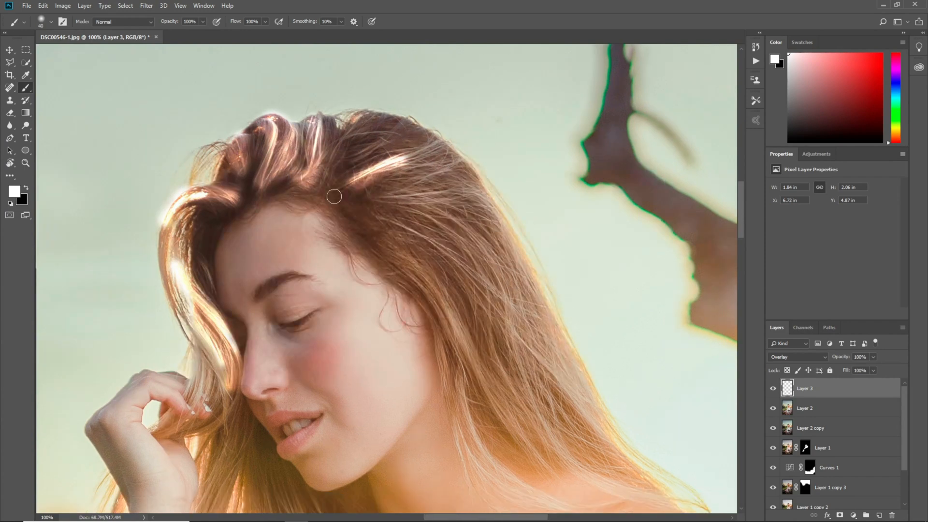
left_click_drag(398, 203, 373, 166)
left_click_drag(381, 225, 475, 359)
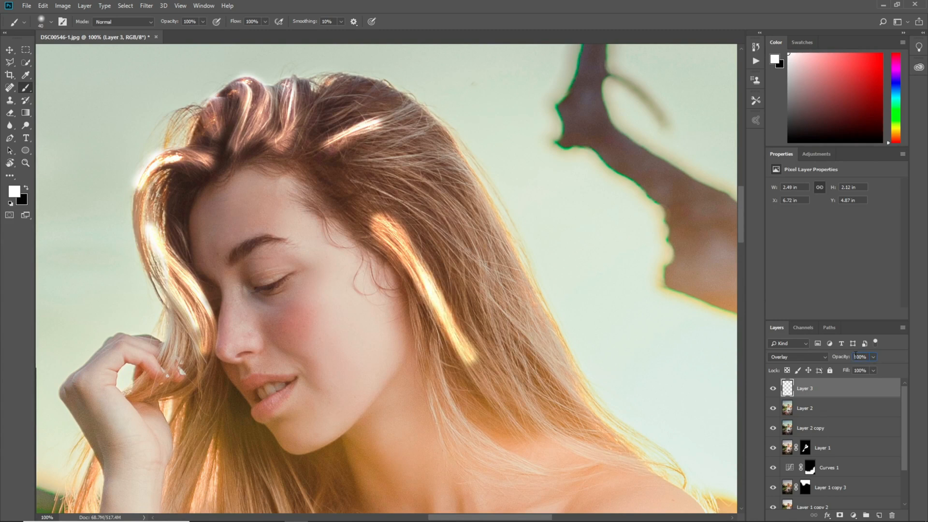
Set the hair highlight layer's fill to 40% and its opacity to 40%.
type("70")
key("Tab")
type("40")
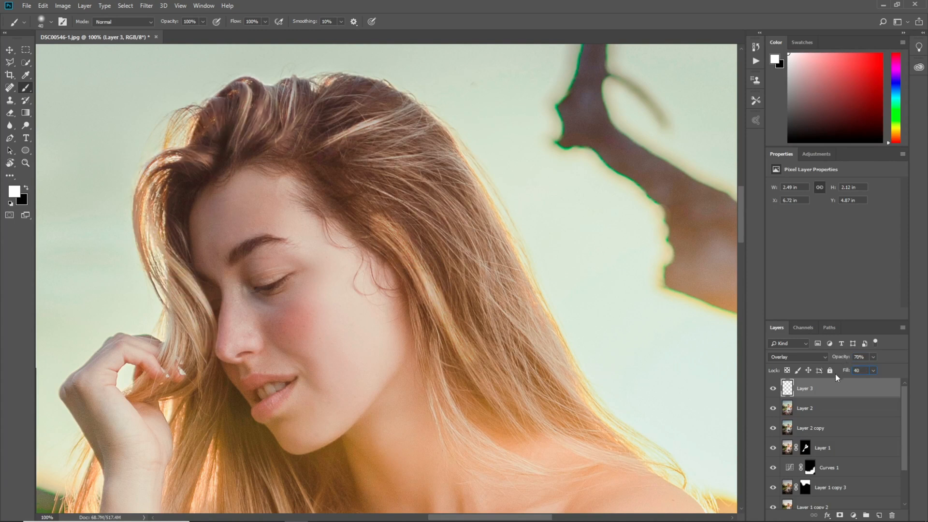
left_click(863, 359)
type("40")
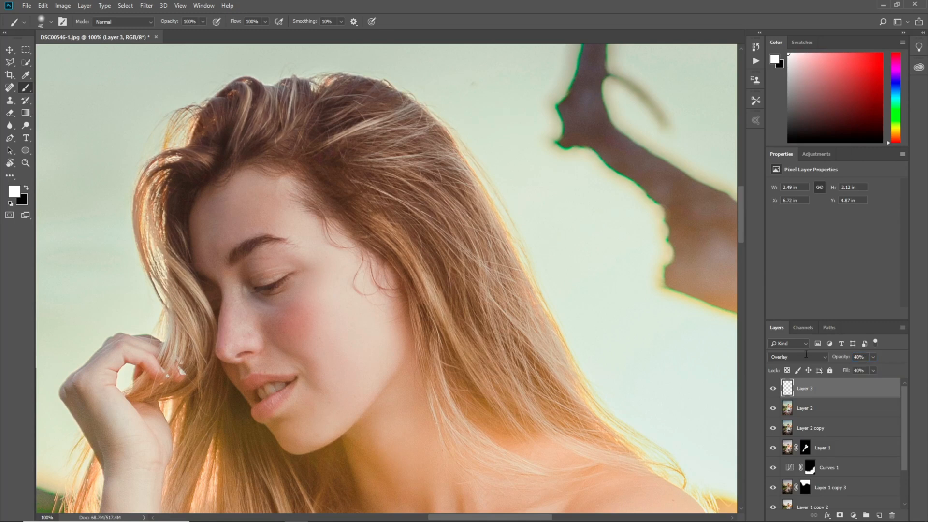
Erase the lower end of the highlight on the strand behind the cheek, and compare the whole photo with the highlight layer hidden.
type("e")
mouse_move(431, 366)
left_mouse_down()
mouse_move(462, 369)
mouse_move(479, 357)
mouse_move(498, 285)
left_mouse_up()
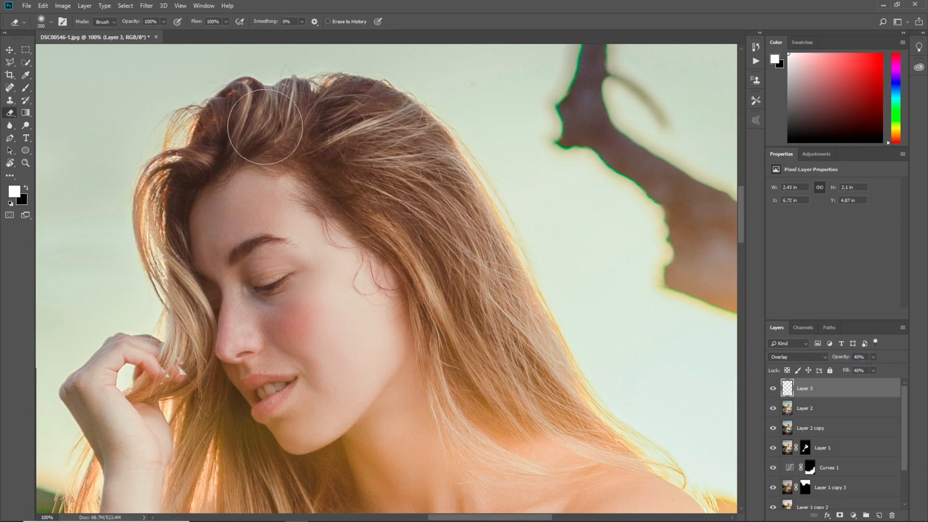
left_click(773, 393)
key("ctrl+0")
left_click(773, 395)
left_click(773, 394)
left_click(772, 394)
left_click(773, 394)
left_click(773, 394)
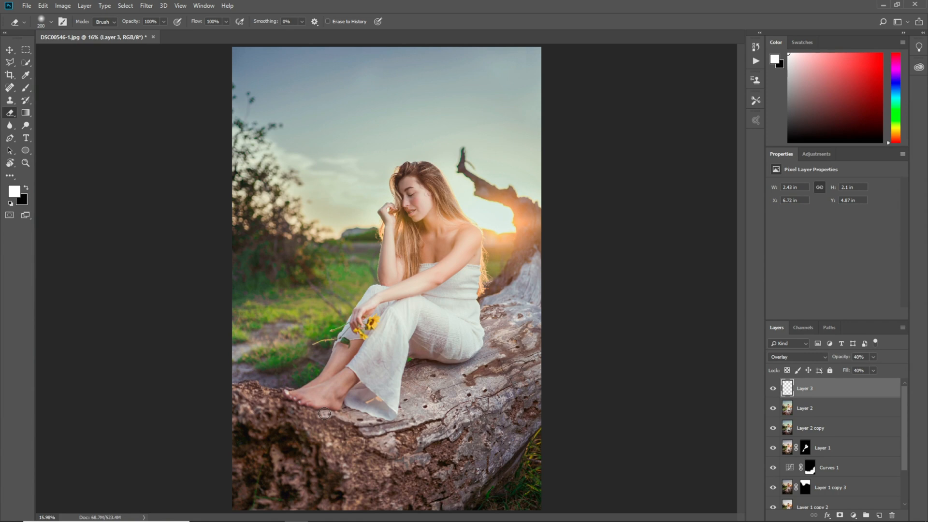
Stamp all visible layers into a new top layer and duplicate it.
key("v")
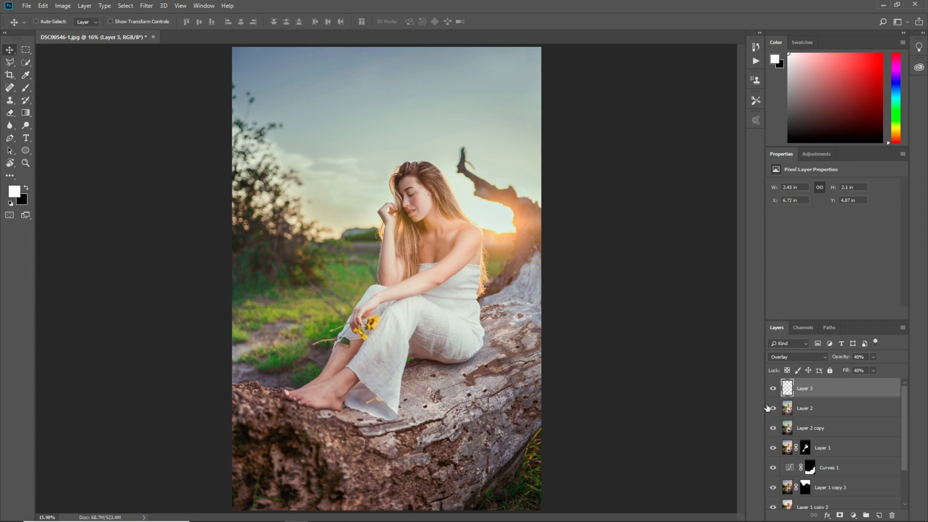
key("ctrl+shift+alt+e")
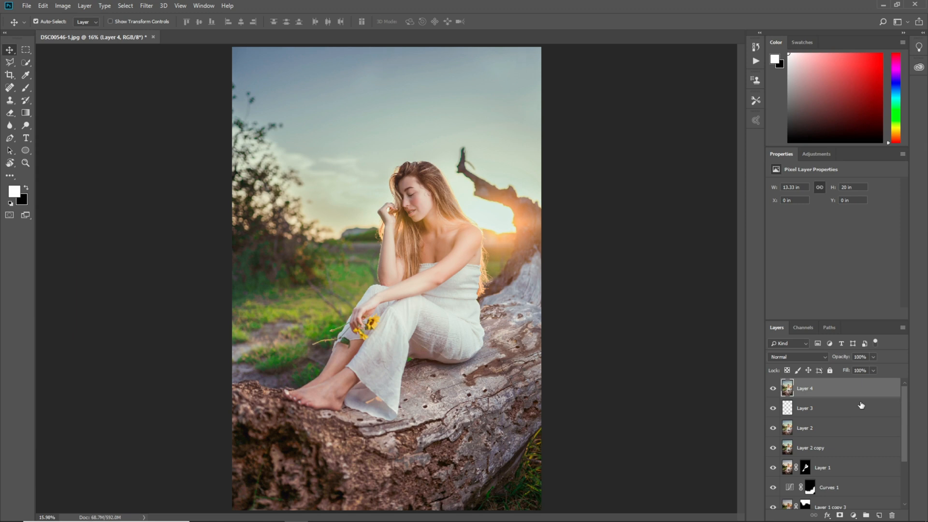
key("ctrl+j")
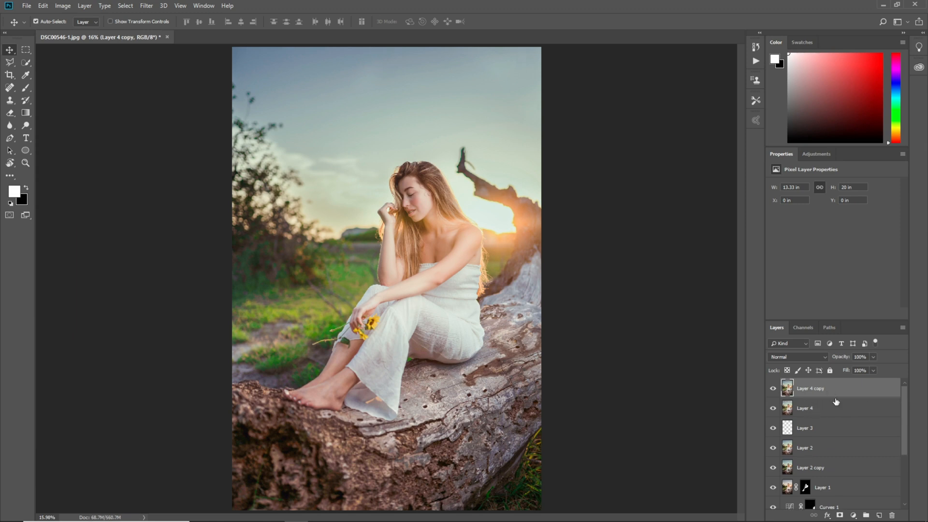
Set the upper stamped copy's blend mode to Multiply and the lower stamped layer's to Screen.
left_click(786, 356)
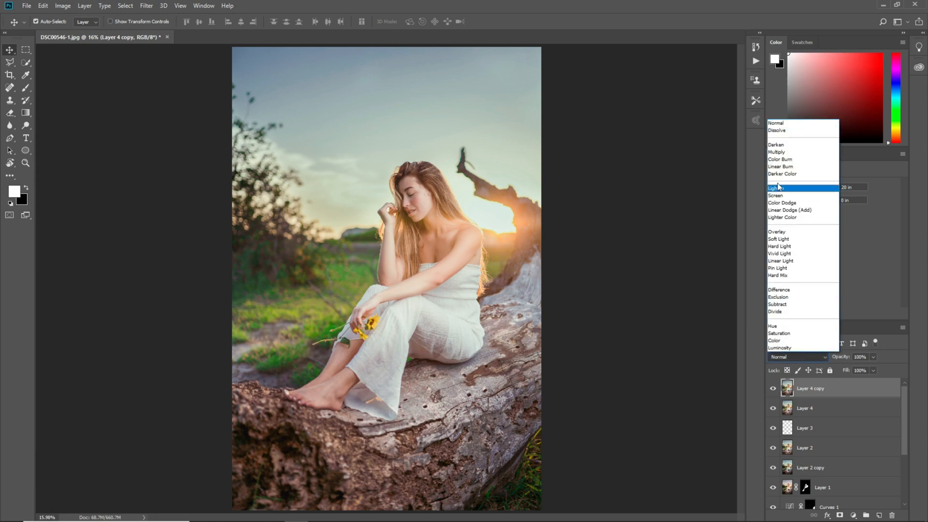
left_click(782, 153)
left_click(839, 409)
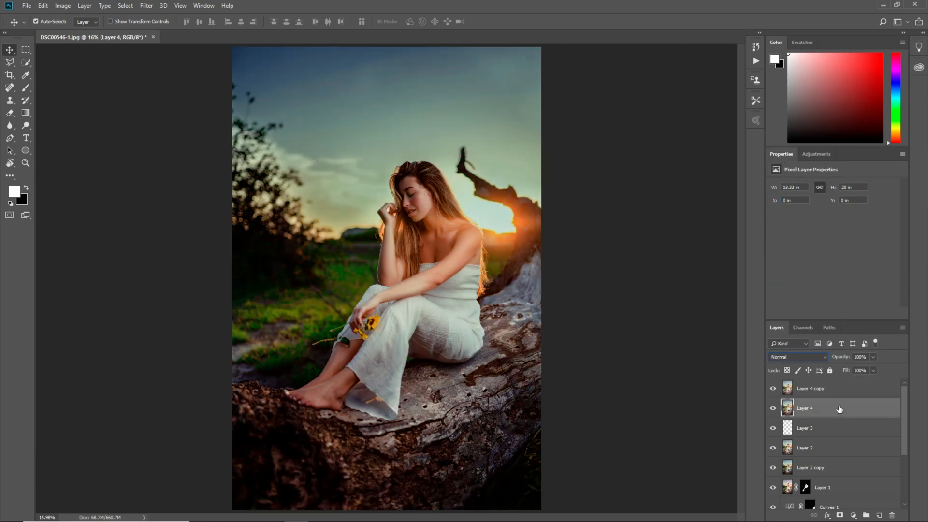
left_click(789, 355)
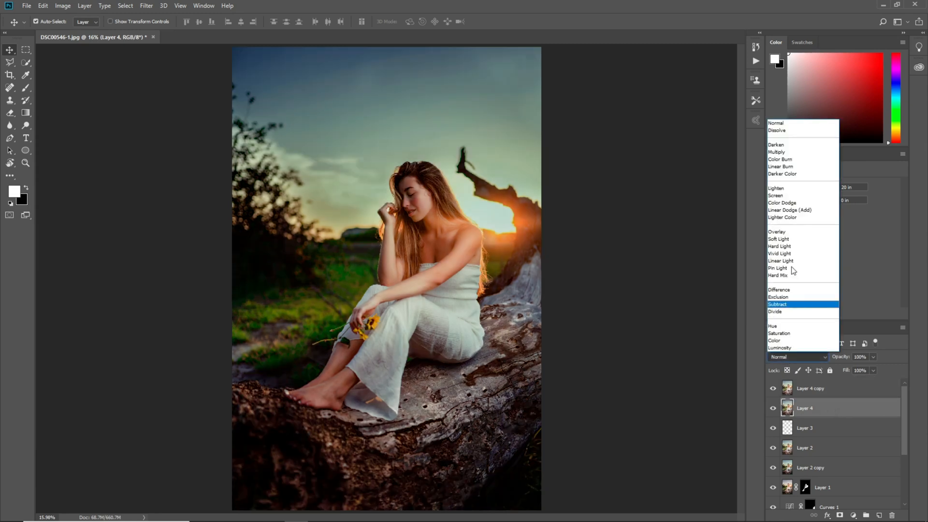
left_click(787, 199)
With the Multiply copy hidden, split the Screen layer's Blend If black slider for the Underlying Layer to 104 / 199.
left_click(773, 389)
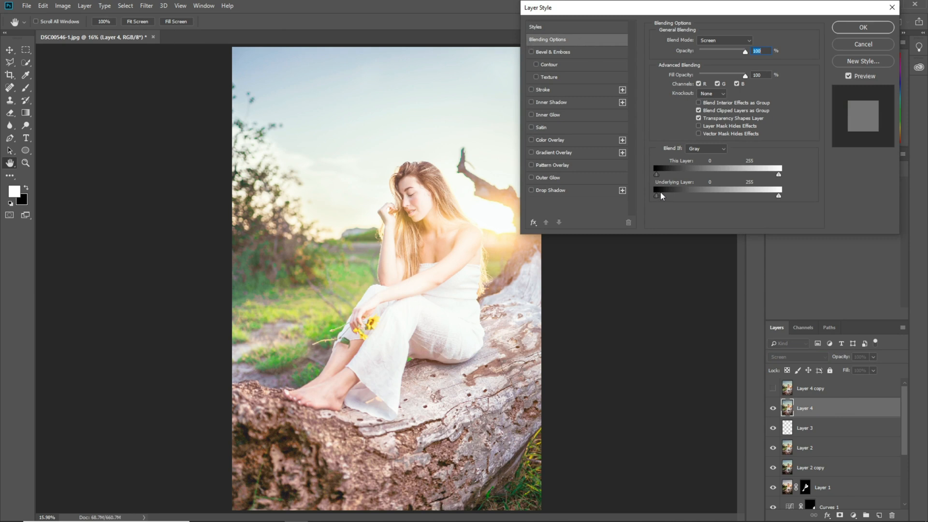
left_click_drag(660, 196, 752, 202)
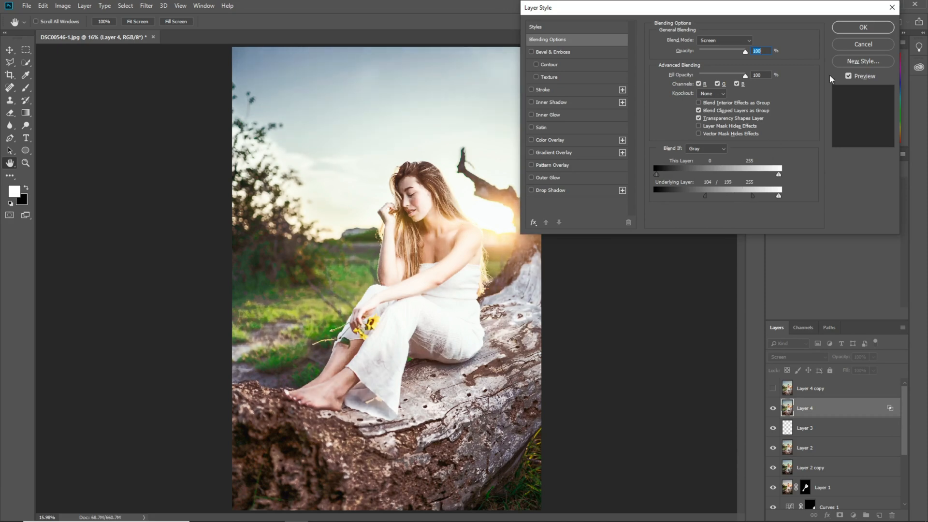
left_click(845, 30)
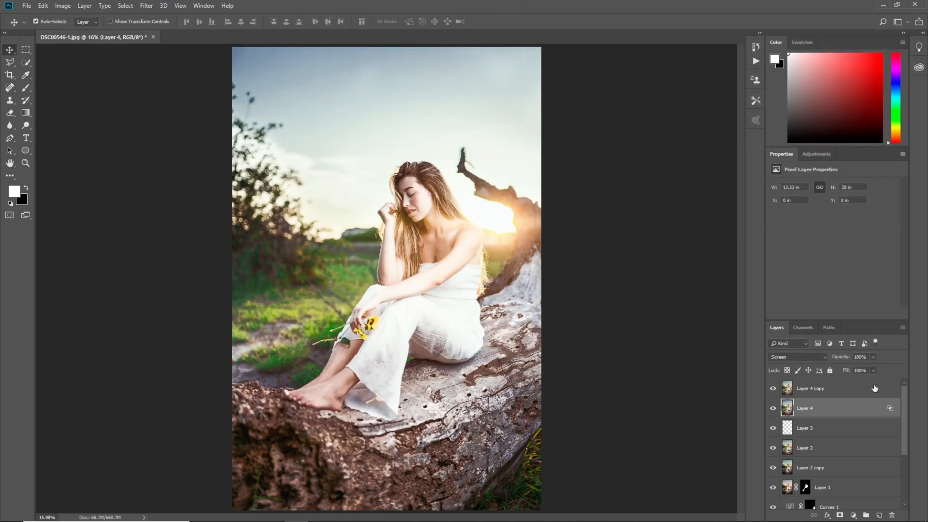
Split the Multiply copy's Blend If white slider for the Underlying Layer so the darkening fades out of the highlights.
double_click(875, 388)
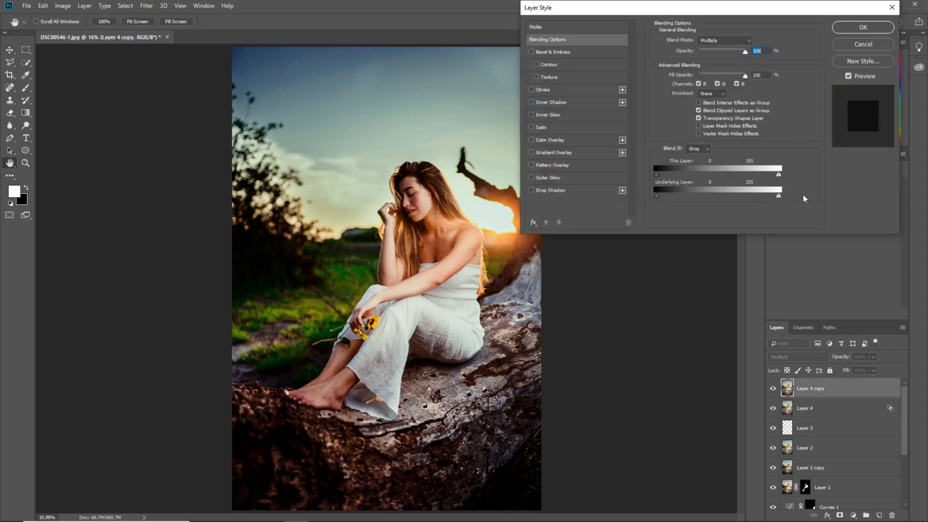
left_click_drag(778, 196, 718, 202)
key("Return")
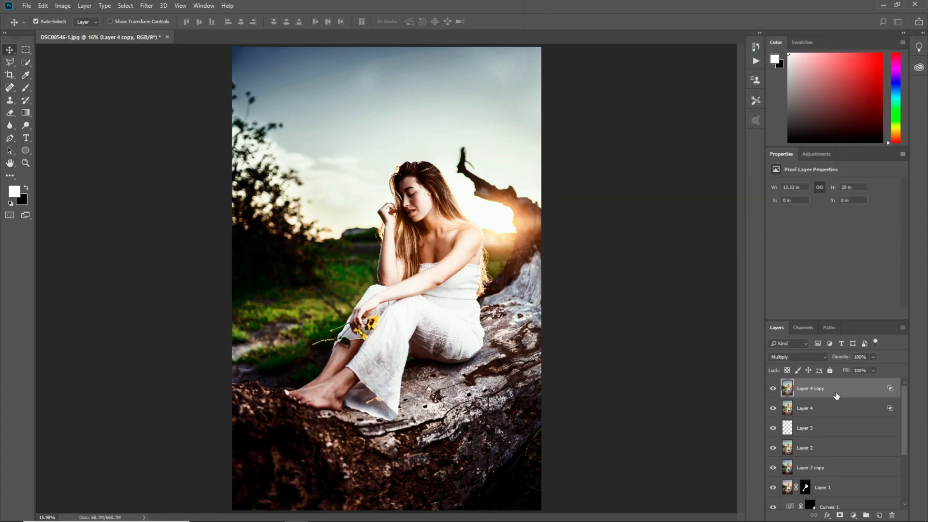
Group the Multiply and Screen layers together and add a layer mask to the group.
left_click(844, 410, "shift")
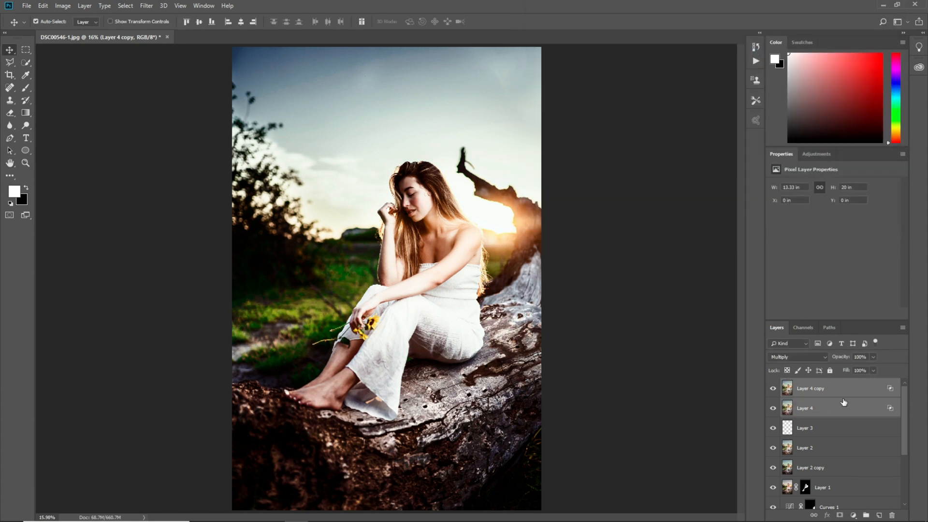
left_click(866, 516)
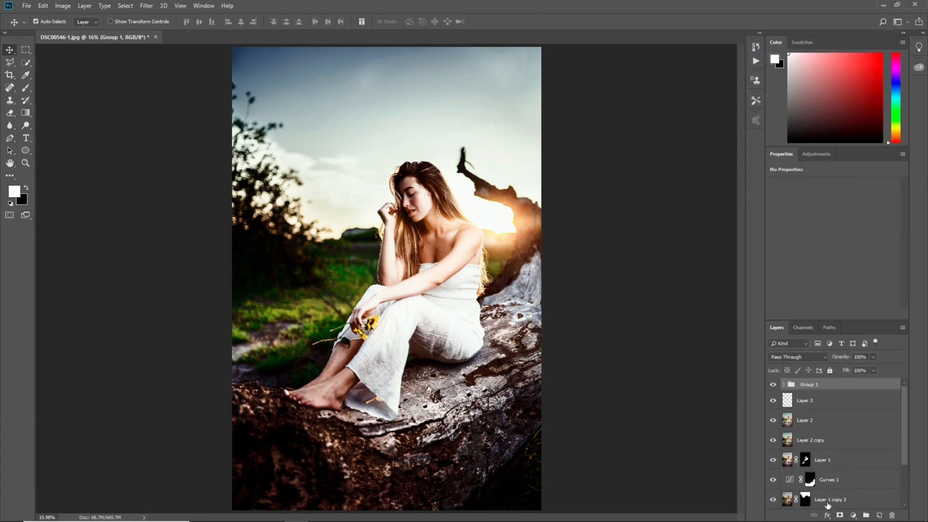
left_click(839, 515)
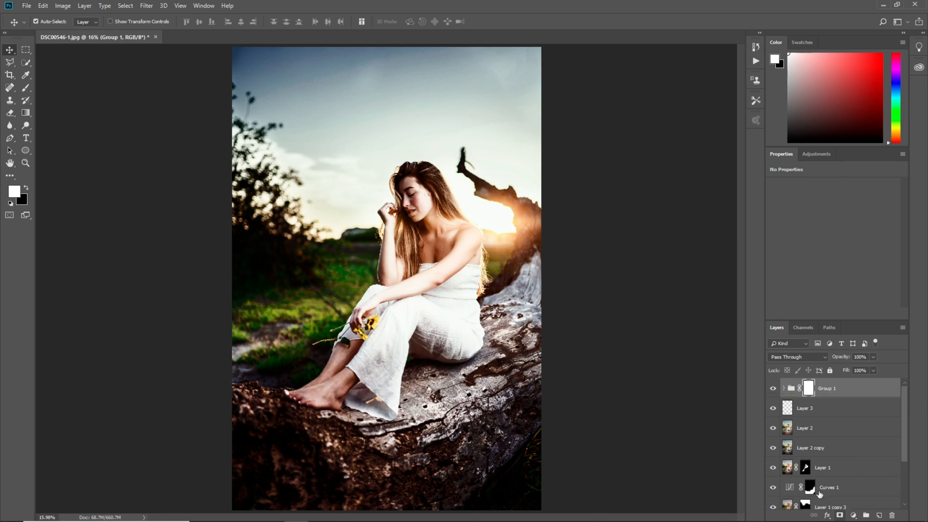
Use Apply Image on the group's mask with the Merged layer, RGB channel, Multiply blending and 100% opacity.
left_click(59, 7)
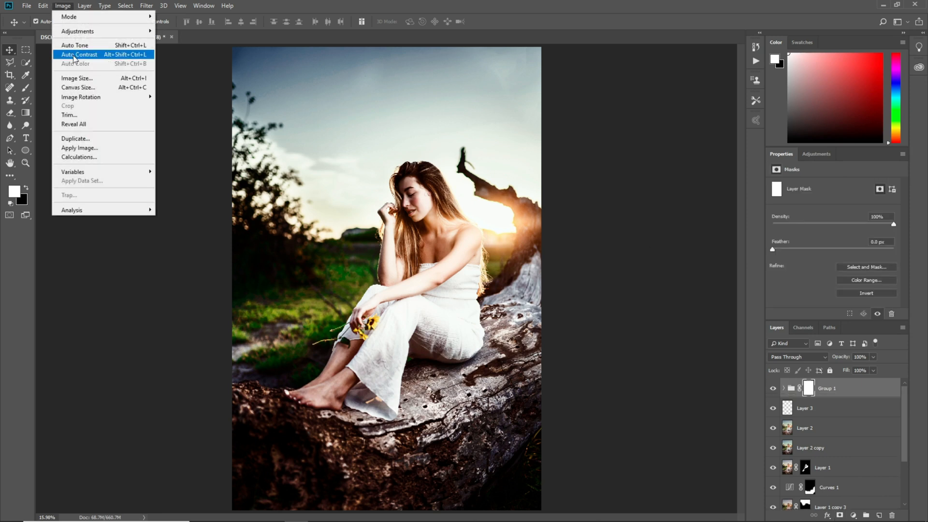
left_click(84, 150)
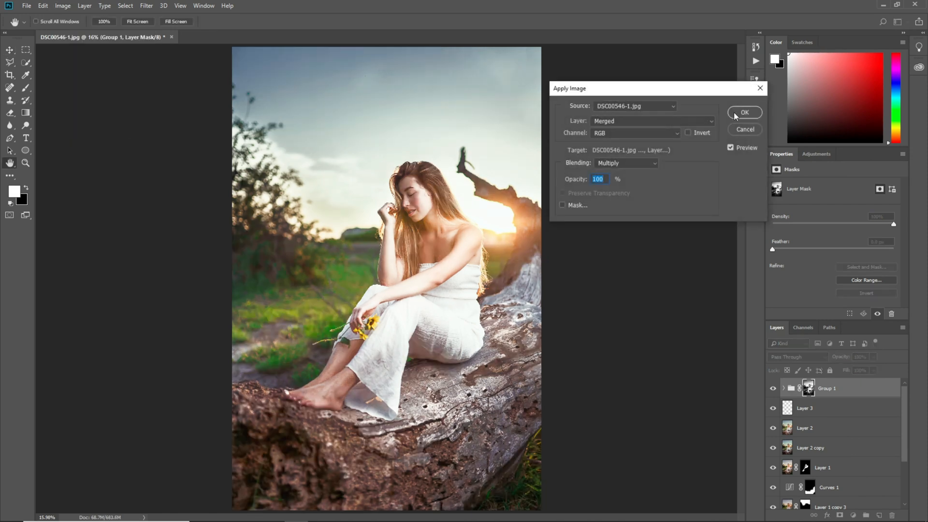
left_click(736, 114)
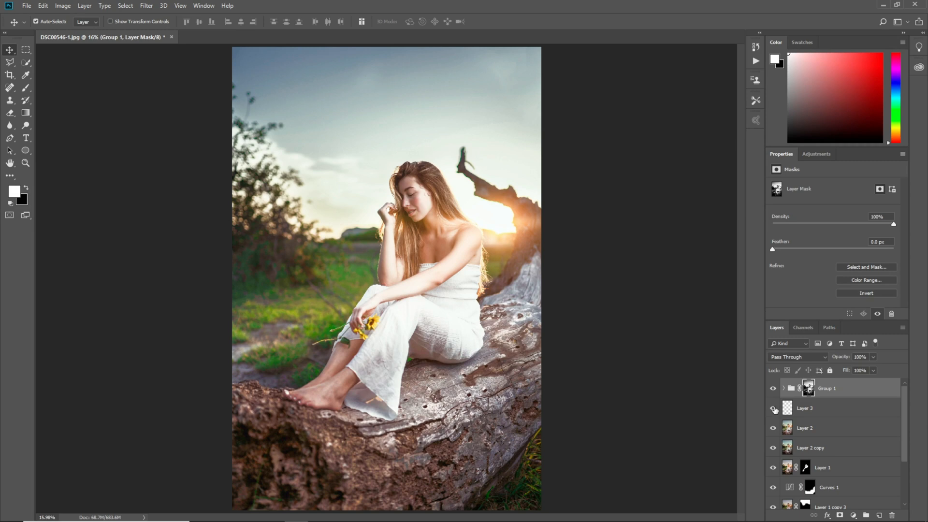
Hide the group and stamp the visible layers beneath it into a new layer directly above the hair highlight layer.
left_click(772, 388)
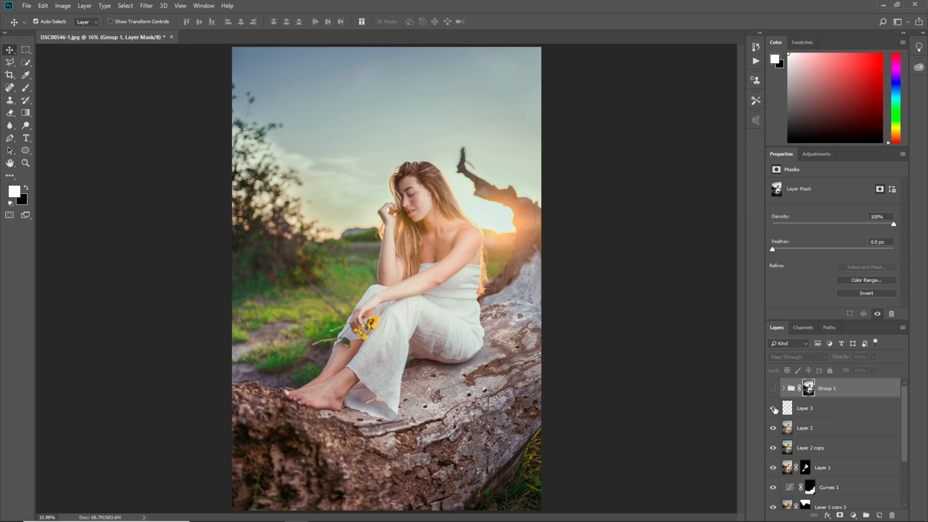
left_click(826, 412)
scroll(826, 431, "down", 3)
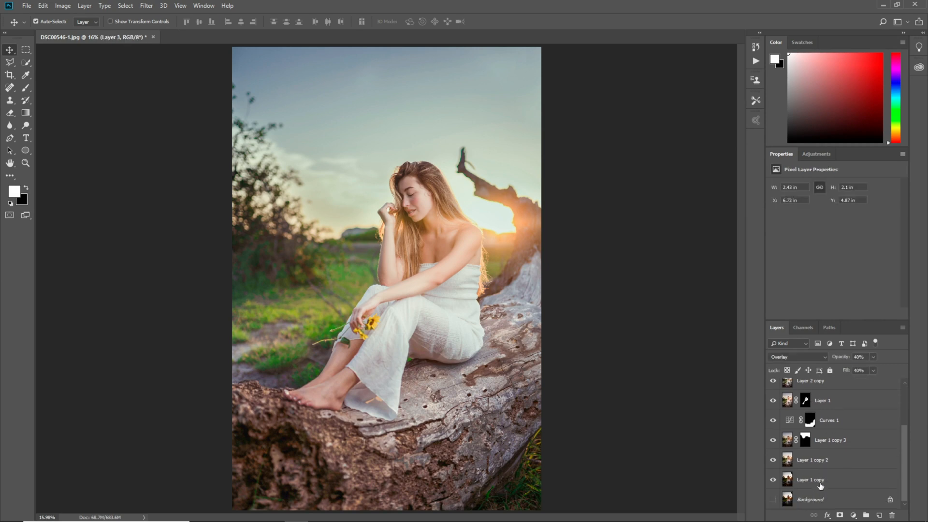
left_click(820, 486, "shift")
scroll(820, 478, "up", 3)
left_click_drag(819, 462, 818, 454)
key("ctrl+shift+alt+e")
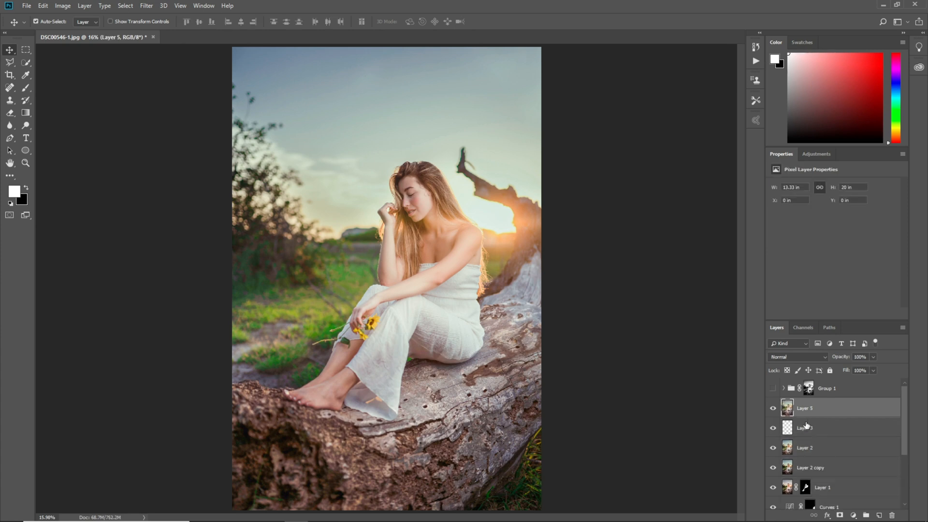
scroll(806, 429, "down", 3)
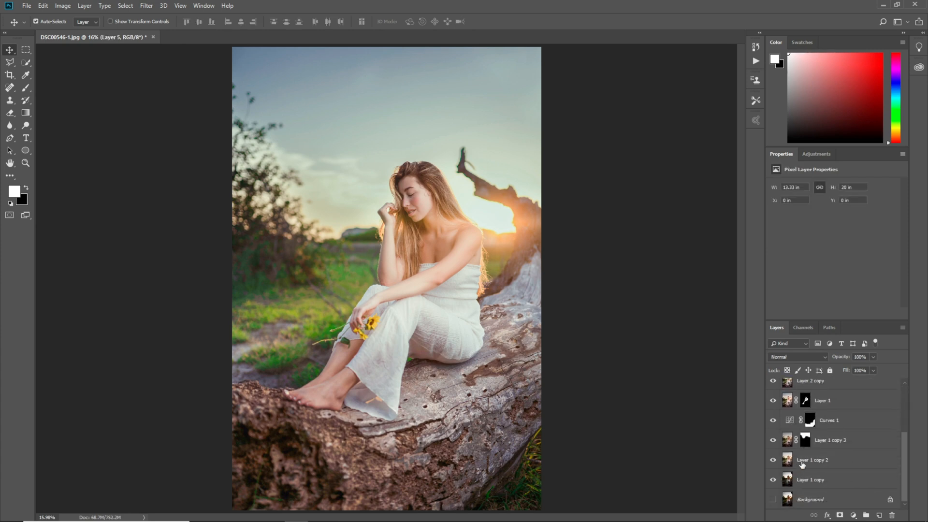
Group all retouching layers from Layer 1 copy up to Layer 3 and hide the new group.
left_click(824, 481)
scroll(827, 459, "up", 3)
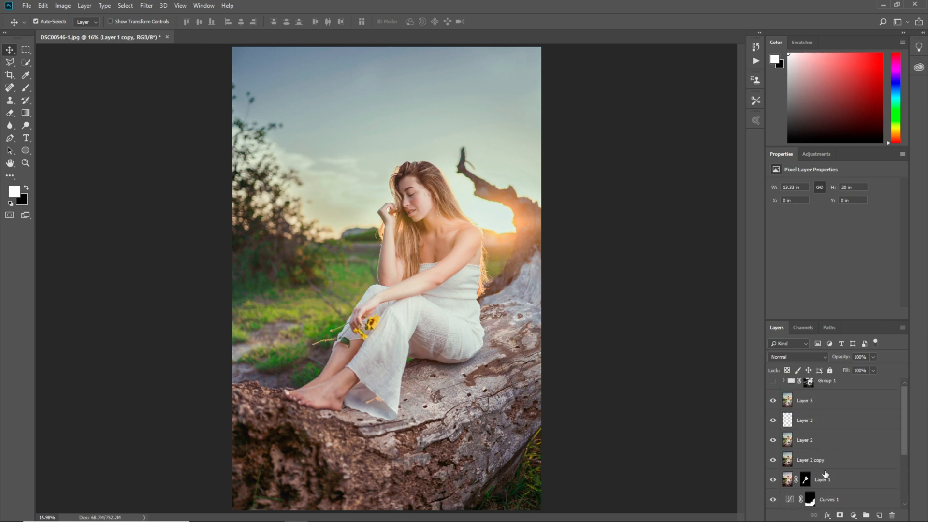
left_click(833, 428, "shift")
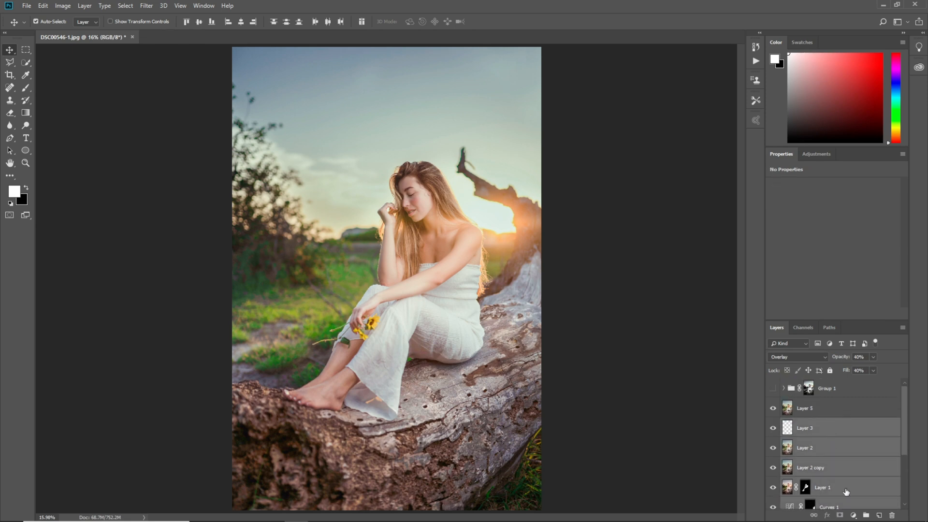
key("ctrl+g")
left_click(774, 424)
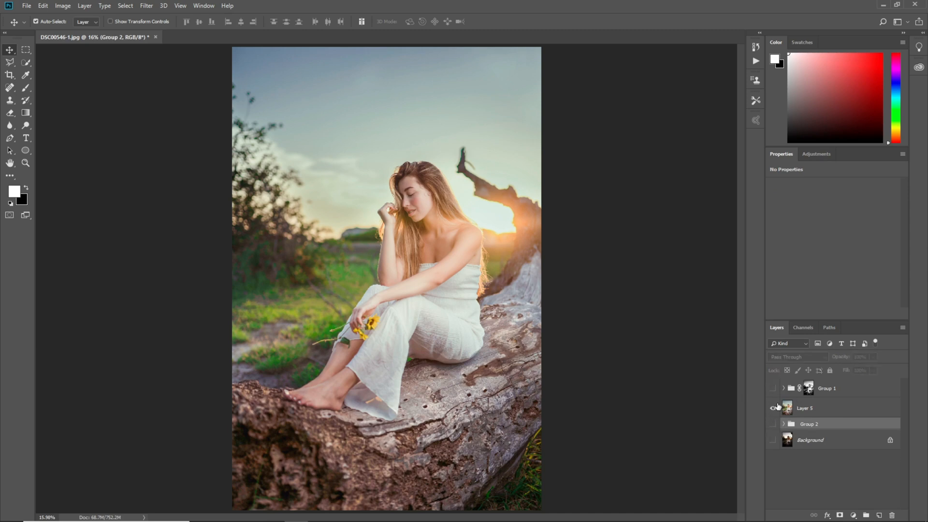
Isolate Group 1 by hiding Layer 5, and erase the sky, bushes, tree and log from its mask with a large soft Eraser.
left_click(773, 388)
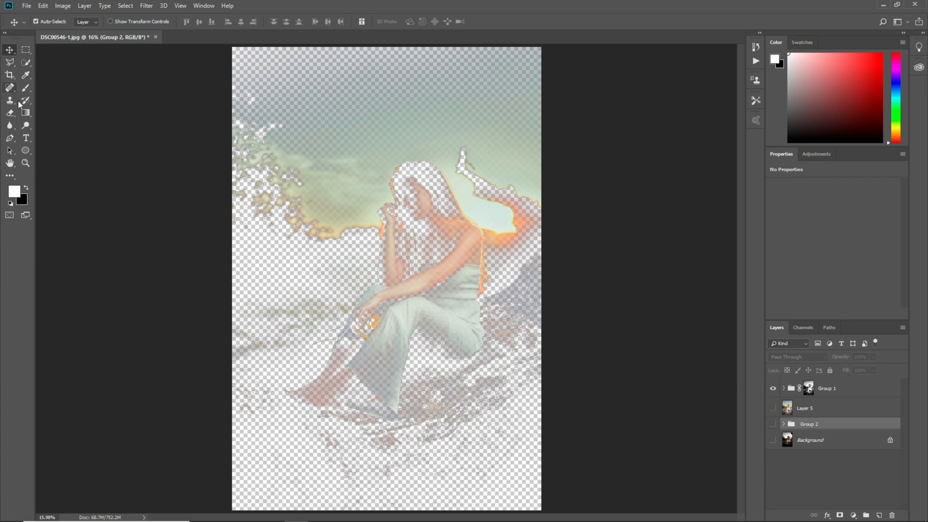
left_click(10, 113)
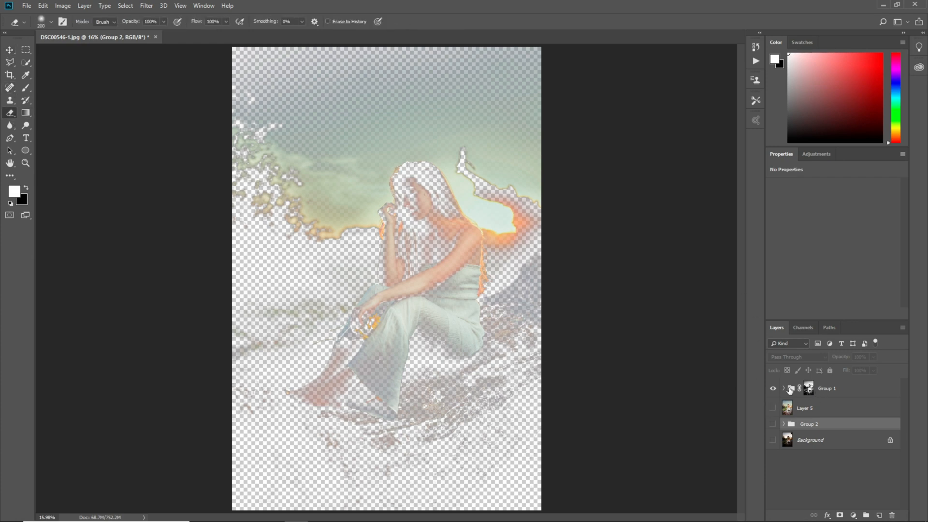
left_click(808, 390)
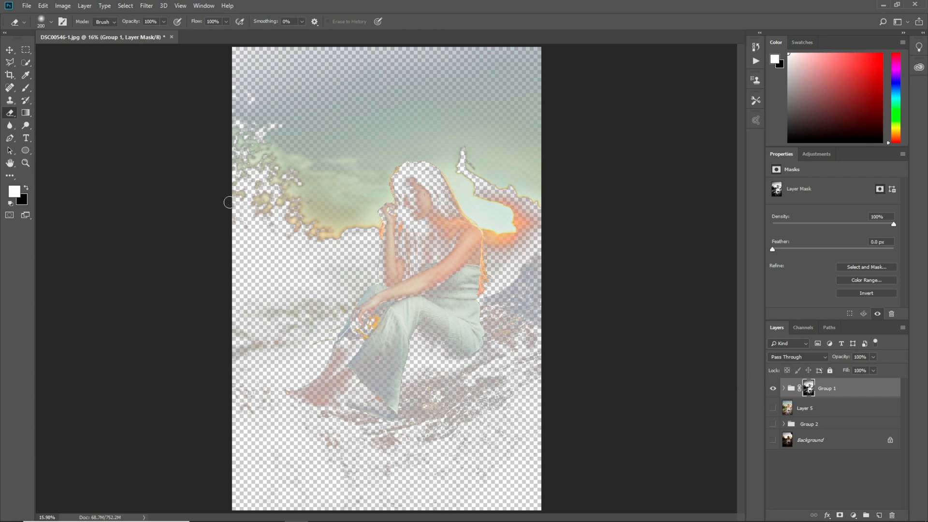
key("bracketright")
key("bracketright")
key("bracketright")
key("bracketright")
key("bracketright")
key("bracketright")
key("bracketright")
key("bracketright")
key("bracketright")
left_click_drag(348, 217, 342, 227)
mouse_move(351, 196)
left_mouse_down()
mouse_move(380, 157)
mouse_move(430, 137)
mouse_move(370, 150)
mouse_move(458, 131)
mouse_move(475, 182)
mouse_move(521, 222)
mouse_move(489, 179)
mouse_move(468, 185)
mouse_move(516, 230)
mouse_move(519, 247)
mouse_move(502, 299)
mouse_move(487, 310)
mouse_move(464, 360)
mouse_move(539, 337)
mouse_move(499, 407)
mouse_move(431, 399)
mouse_move(290, 449)
mouse_move(253, 410)
mouse_move(250, 423)
mouse_move(400, 471)
mouse_move(484, 425)
mouse_move(461, 475)
mouse_move(462, 459)
mouse_move(237, 378)
mouse_move(257, 335)
mouse_move(289, 307)
mouse_move(312, 313)
mouse_move(288, 235)
mouse_move(306, 184)
mouse_move(317, 258)
mouse_move(329, 264)
mouse_move(223, 97)
mouse_move(420, 24)
mouse_move(419, 46)
mouse_move(500, 86)
mouse_move(534, 62)
mouse_move(526, 86)
mouse_move(534, 84)
mouse_move(449, 121)
mouse_move(333, 113)
mouse_move(309, 121)
mouse_move(388, 100)
left_mouse_up()
key("bracketright")
key("bracketright")
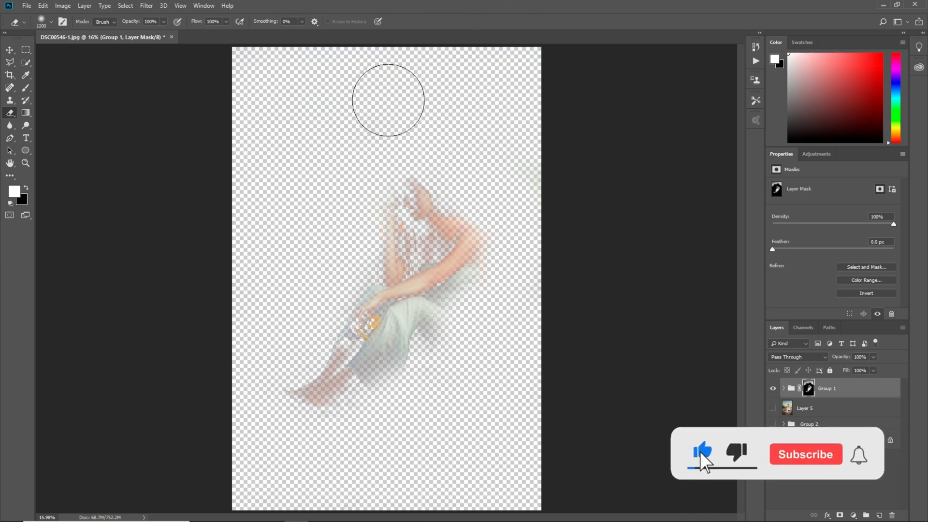
Erase the hair strands beside the raised arm from Group 1's mask using a 250 px Eraser.
key("ctrl+equal")
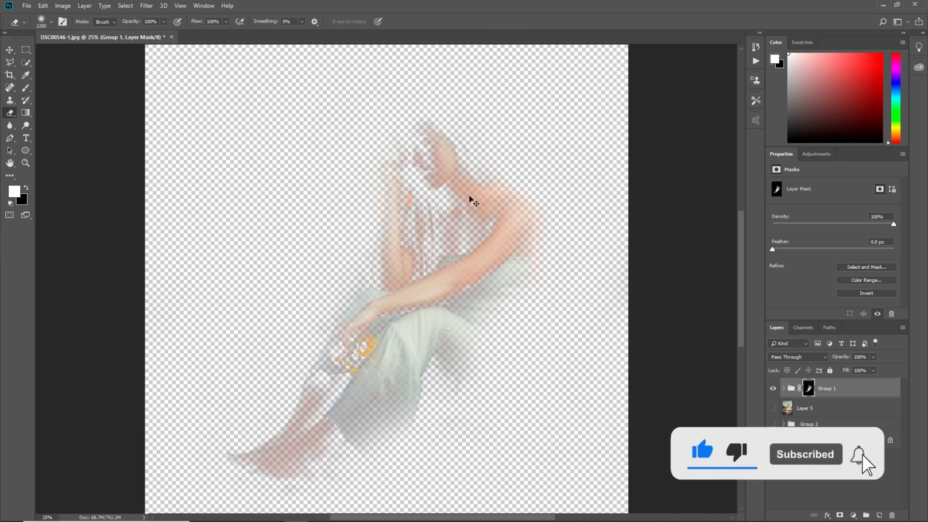
key("ctrl+equal")
key("bracketleft")
key("bracketleft")
key("bracketleft")
key("bracketleft")
key("bracketleft")
key("bracketleft")
key("bracketleft")
key("bracketleft")
key("bracketleft")
key("bracketleft")
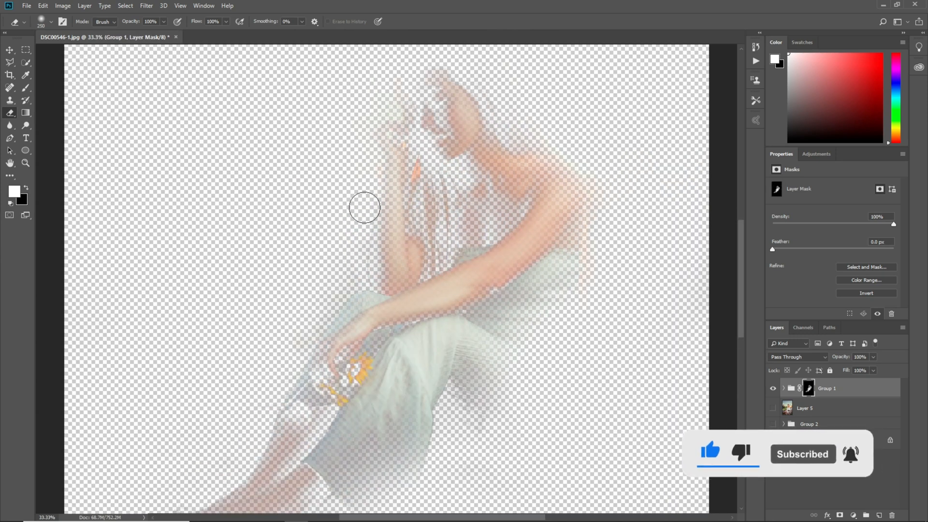
mouse_move(414, 146)
left_mouse_down()
mouse_move(423, 219)
mouse_move(441, 205)
mouse_move(435, 256)
left_mouse_up()
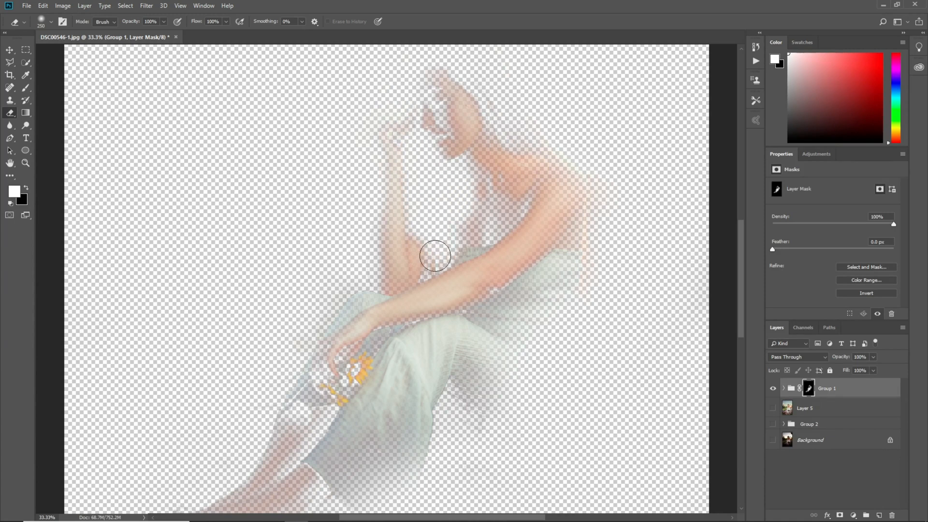
Erase the hair by the neck, the area behind the shoulder and the dress from Group 1's mask, leaving only the skin.
scroll(483, 221, "down", 3)
key("bracketleft")
key("bracketleft")
left_click_drag(467, 172, 503, 158)
key("bracketright")
key("bracketright")
key("bracketright")
left_click_drag(581, 180, 614, 159)
key("bracketright")
key("bracketright")
key("bracketright")
key("bracketright")
mouse_move(582, 193)
left_mouse_down()
mouse_move(534, 236)
mouse_move(395, 285)
mouse_move(402, 289)
mouse_move(359, 319)
mouse_move(367, 324)
mouse_move(299, 298)
mouse_move(427, 343)
mouse_move(353, 363)
mouse_move(369, 369)
mouse_move(375, 403)
mouse_move(428, 375)
mouse_move(479, 326)
mouse_move(488, 344)
mouse_move(299, 274)
mouse_move(324, 218)
mouse_move(358, 200)
mouse_move(412, 288)
mouse_move(402, 218)
left_mouse_up()
Show Layer 5 again and erase Group 1's mask along the hair beside the face and neck with a 175 px Eraser.
key("bracketleft")
key("bracketleft")
key("bracketleft")
key("bracketleft")
key("bracketleft")
left_click(773, 408)
left_click_drag(504, 139, 516, 193)
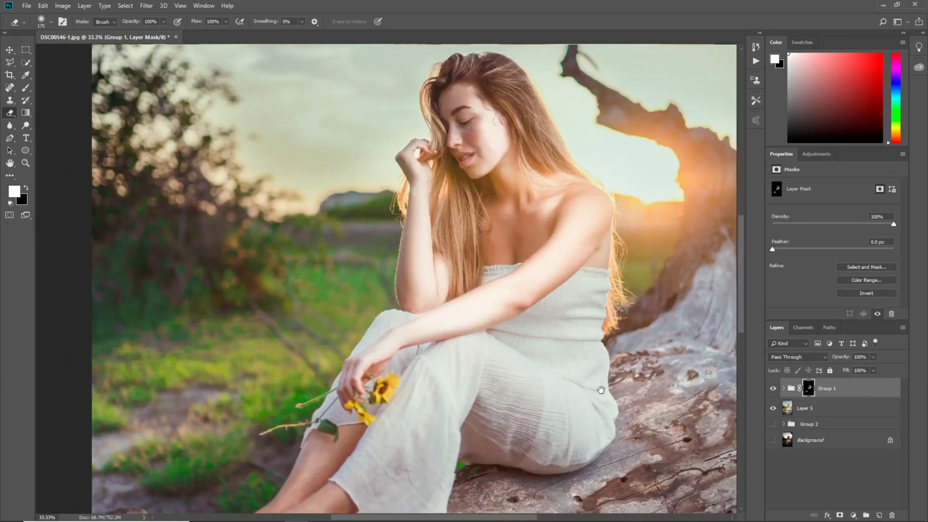
Set Group 1's opacity and fill to 80%, comparing the skin with the group hidden and shown.
left_click_drag(601, 390, 589, 372)
left_click(772, 389)
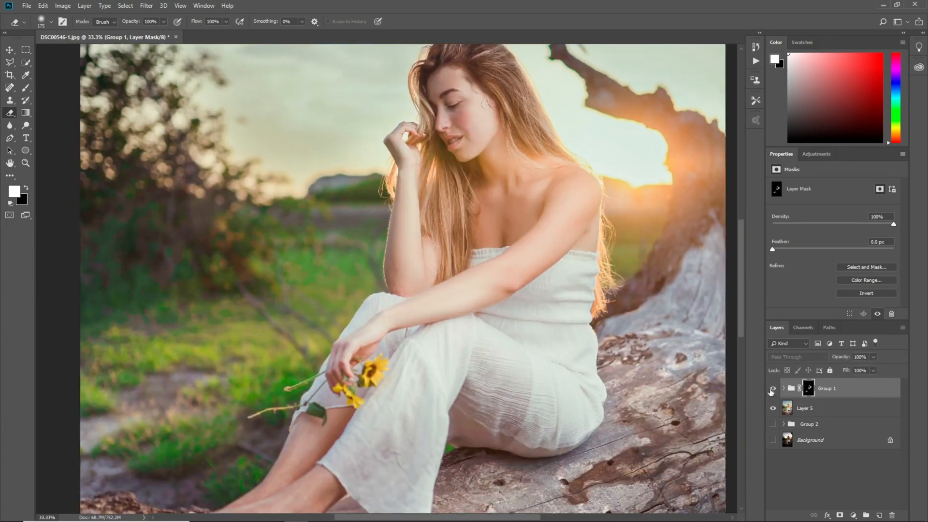
left_click(772, 390)
left_click(772, 389)
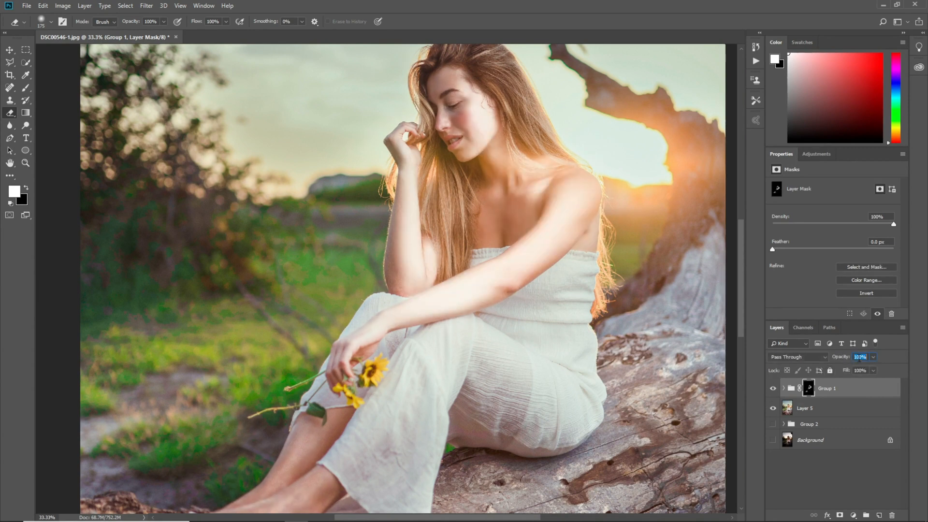
type("8")
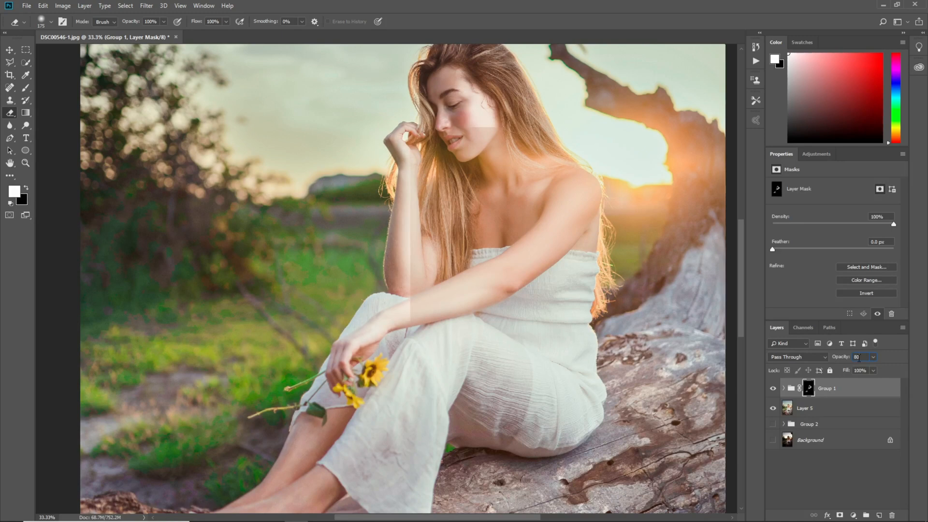
type("0")
type("80")
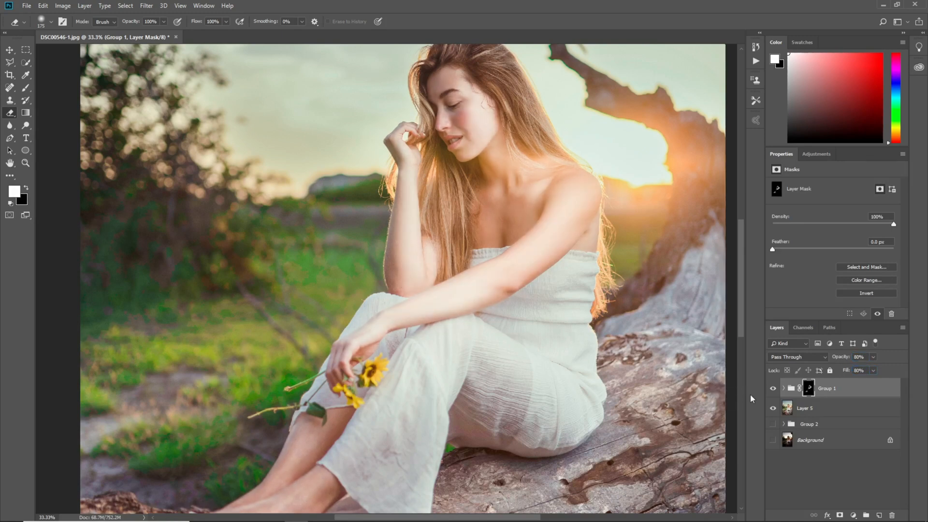
left_click(773, 389)
left_click(773, 388)
Temporarily hide Layer 5 to inspect the masked skin effect alone, and leave Layer 5 selected and visible.
left_click(791, 491)
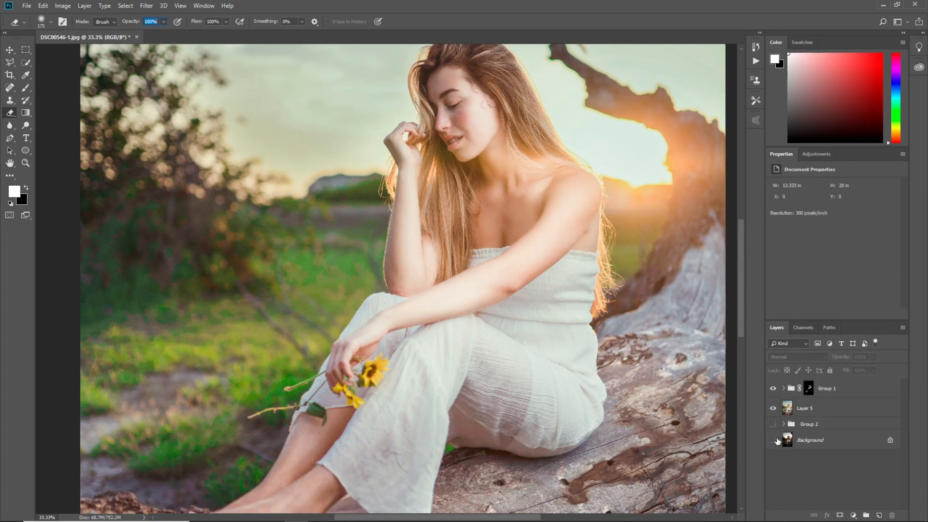
left_click(773, 408)
left_click(822, 408)
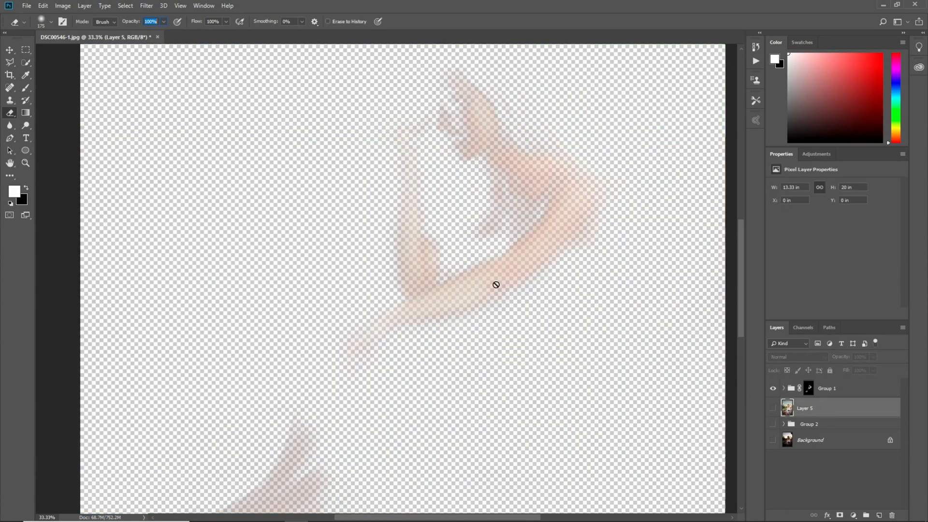
left_click(157, 20)
left_click(774, 408)
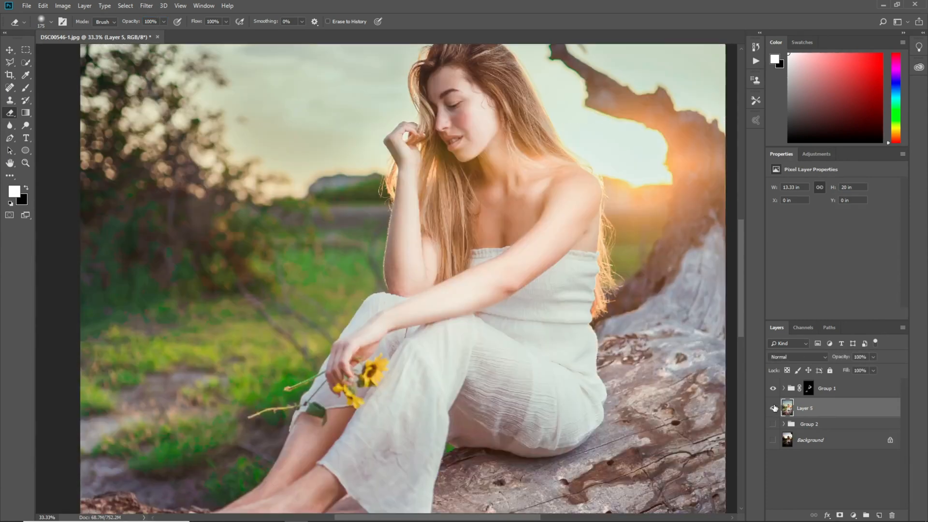
Fit the whole portrait in view and compare before and after by toggling the visibility of Group 2.
key("ctrl+0")
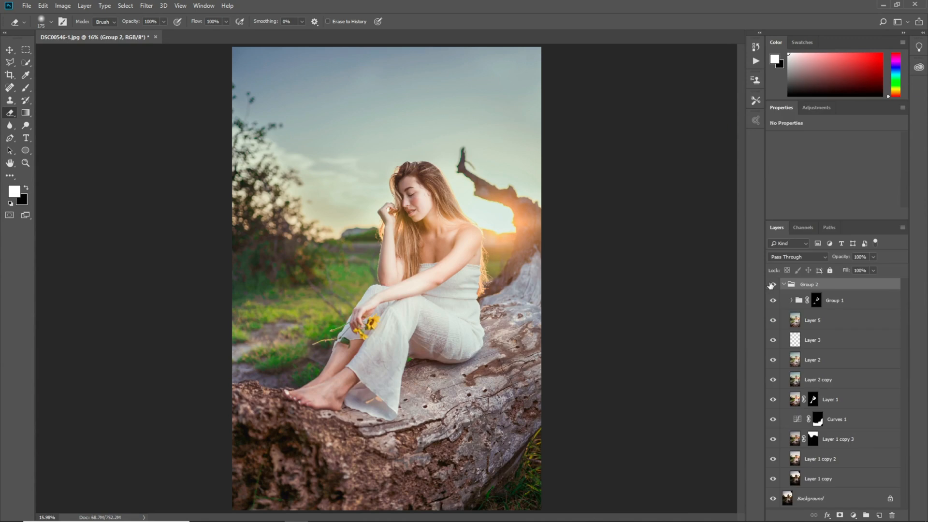
left_click(772, 285)
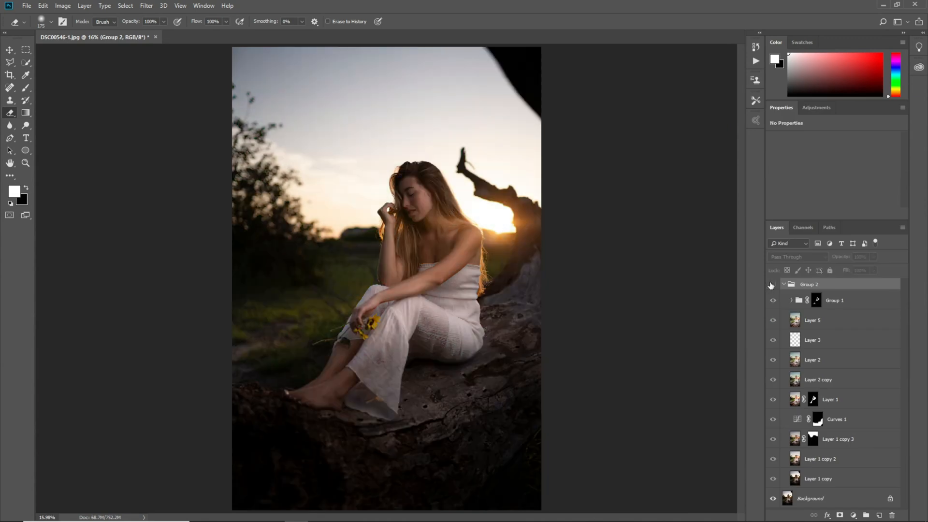
left_click(772, 284)
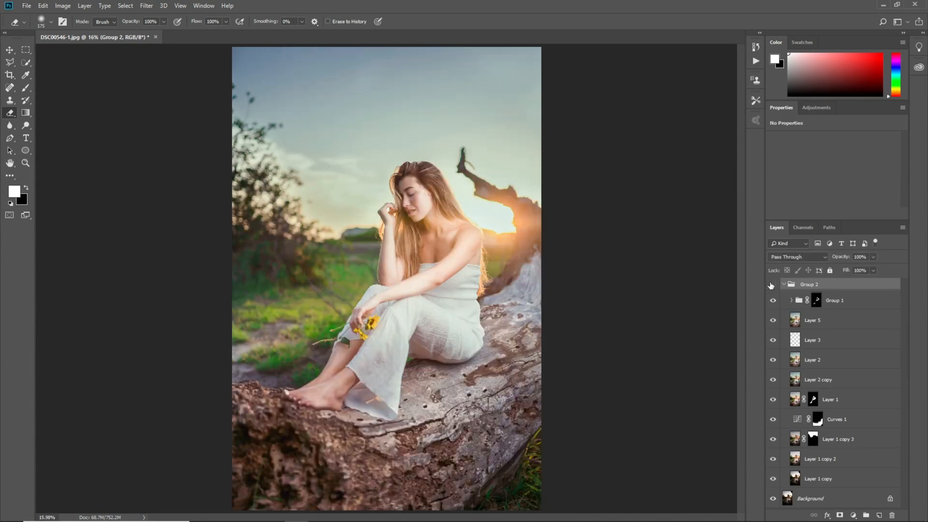
left_click(771, 284)
left_click(772, 285)
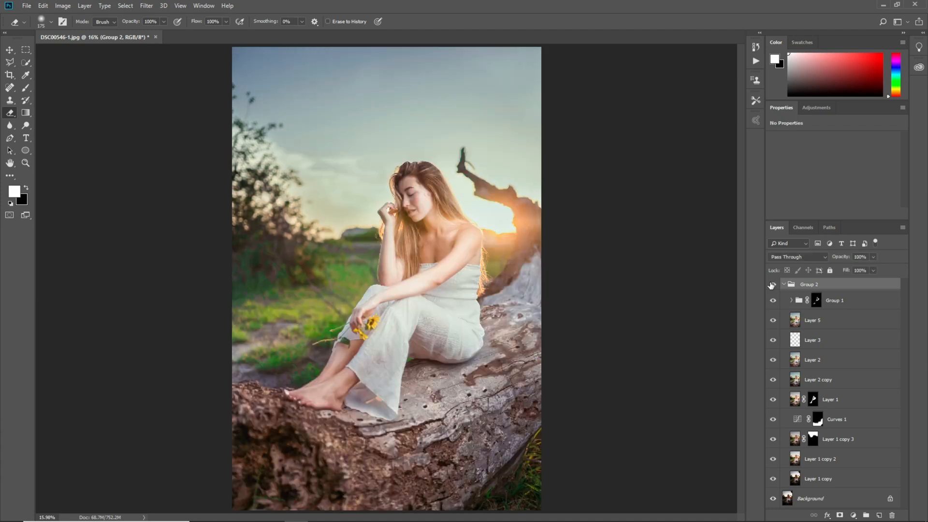